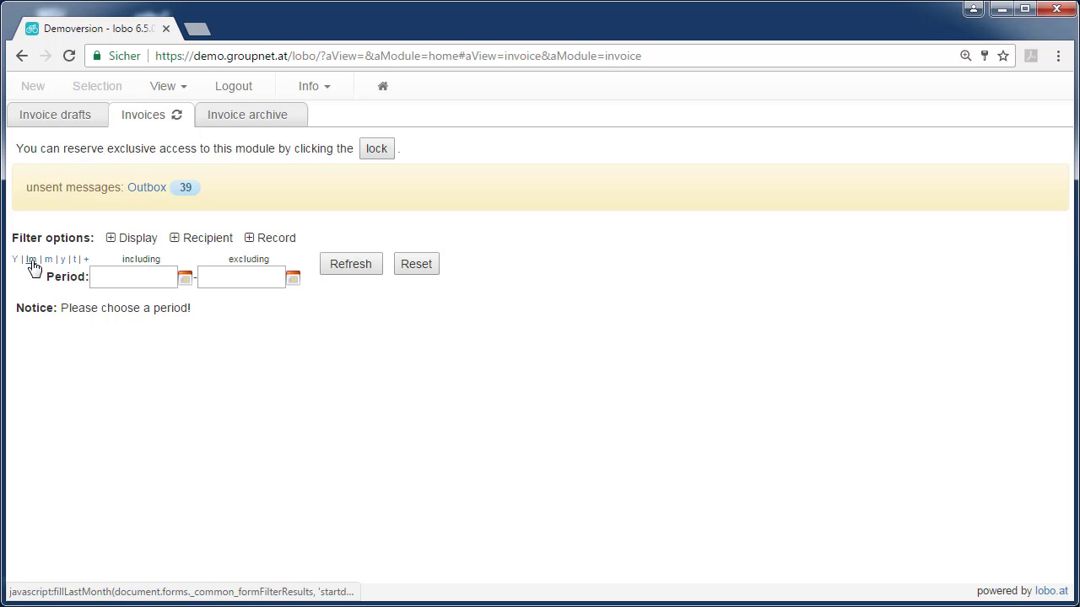
- Filter the invoices to last month, 01/03/2017 to 01/04/2017, and review their payment terms and paid-up dates
{"action": "left_click", "coordinate": [31, 263]}
{"action": "left_click", "coordinate": [369, 270]}
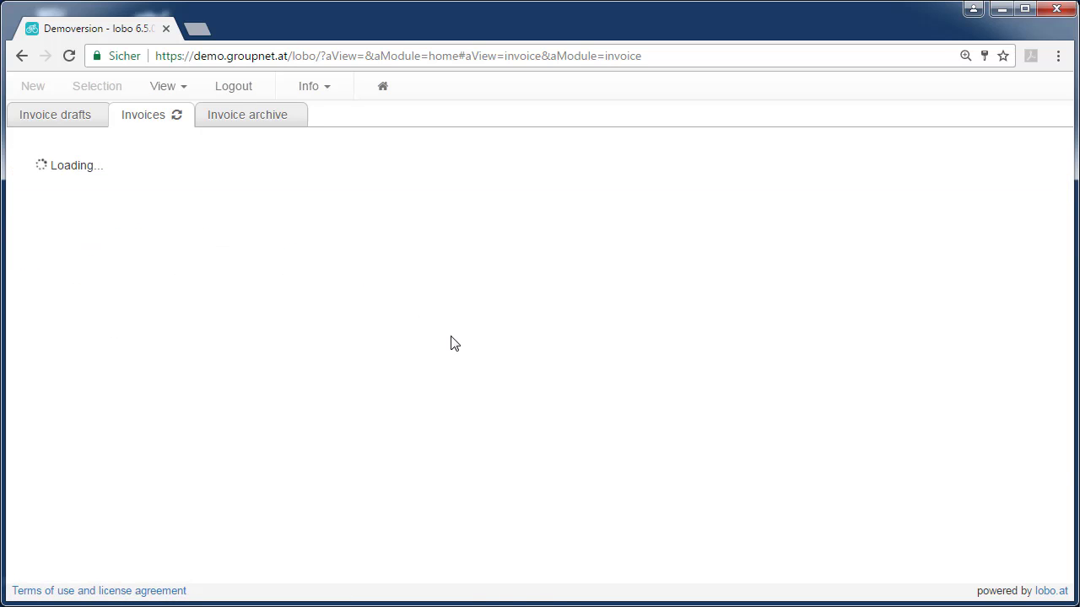
{"action": "scroll", "coordinate": [1013, 403], "scroll_direction": "down", "scroll_amount": 2}
{"action": "scroll", "coordinate": [1016, 407], "scroll_direction": "down", "scroll_amount": 1}
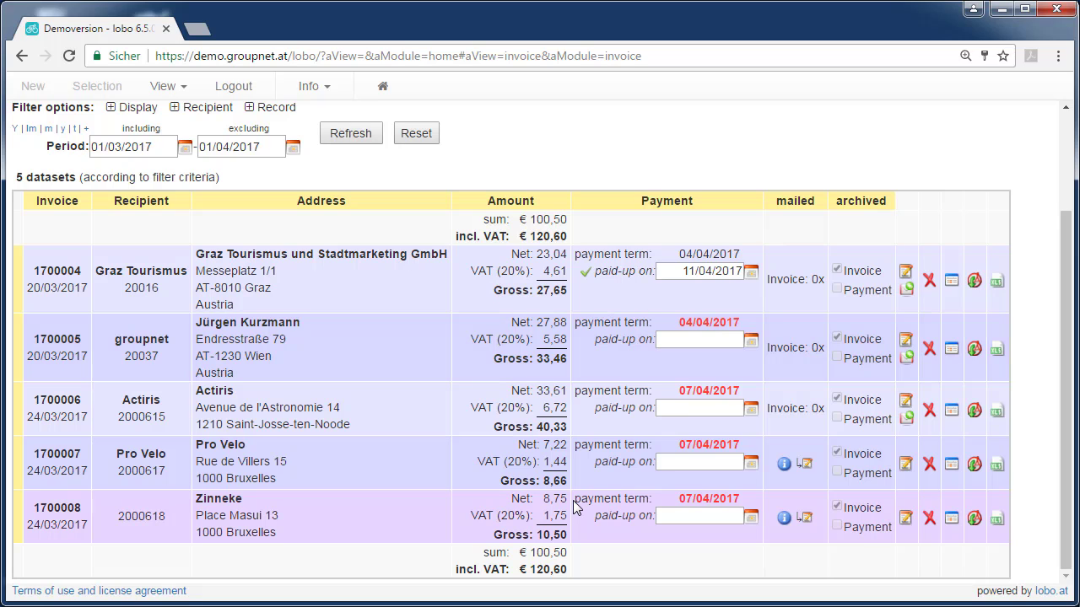
{"action": "scroll", "coordinate": [573, 506], "scroll_direction": "up", "scroll_amount": 2}
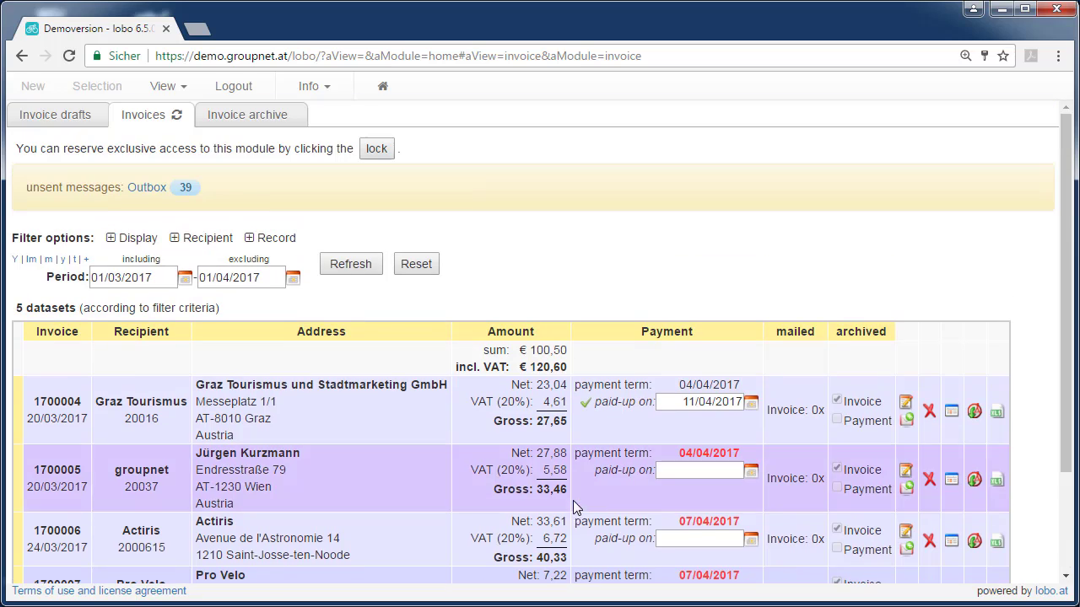
- Create a dunning run for invoices due 01/03/2017 to 19/04/2017, with value date 18/04/2017 and payment deadline 26/04/2017
{"action": "left_click", "coordinate": [187, 91]}
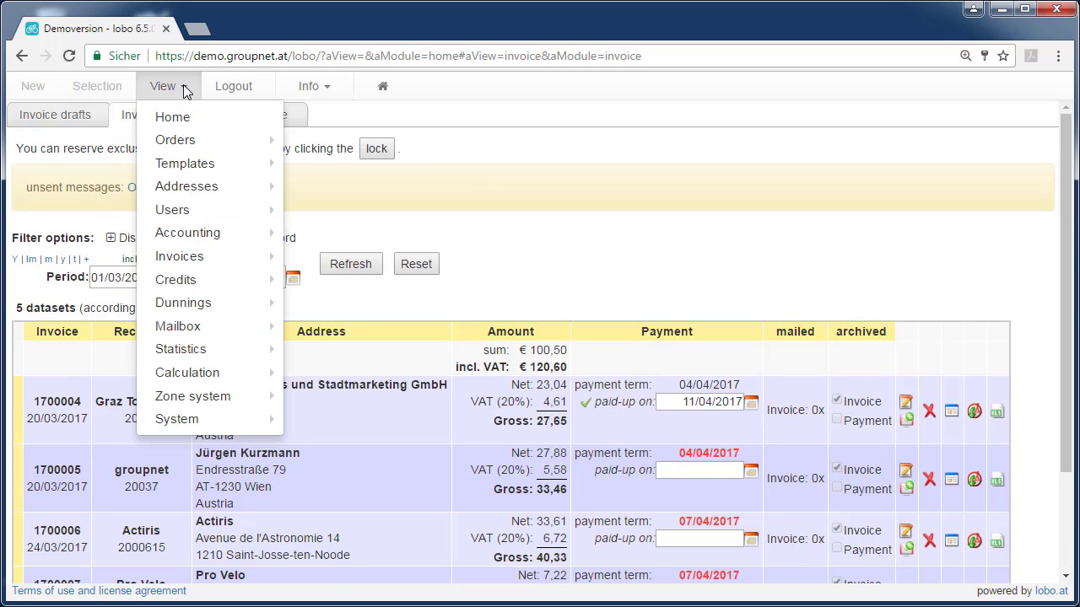
{"action": "mouse_move", "coordinate": [203, 301]}
{"action": "left_click", "coordinate": [396, 301]}
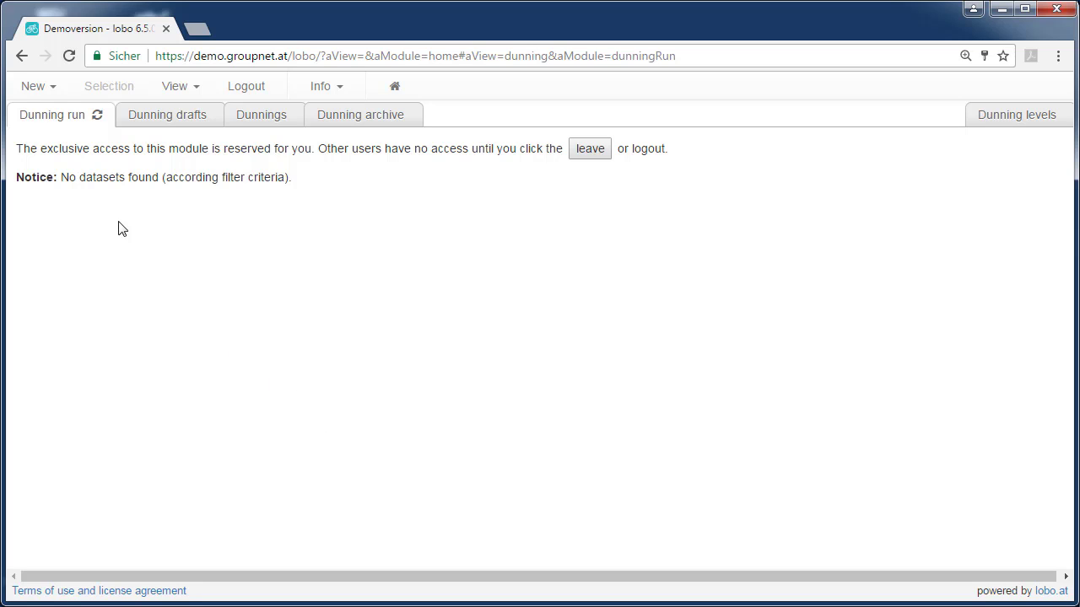
{"action": "left_click", "coordinate": [56, 93]}
{"action": "left_click", "coordinate": [52, 117]}
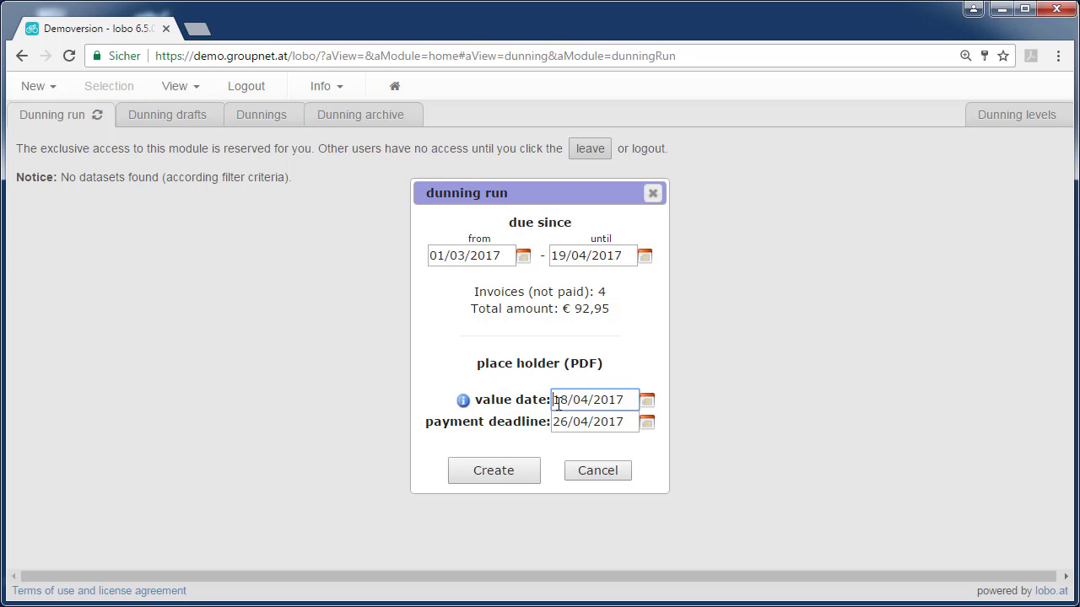
{"action": "left_click", "coordinate": [462, 401]}
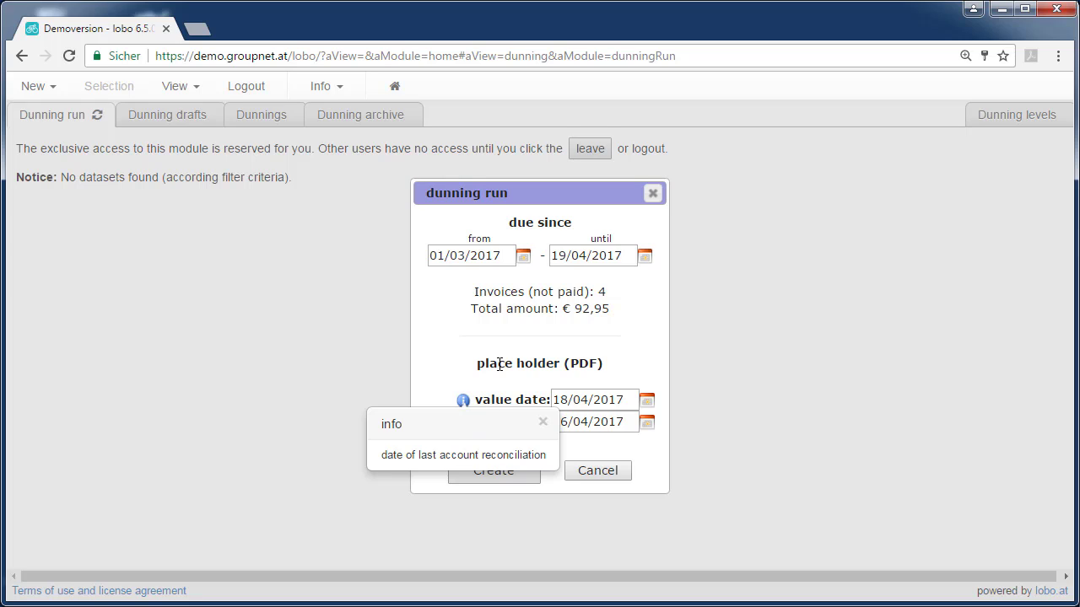
{"action": "left_click", "coordinate": [506, 392]}
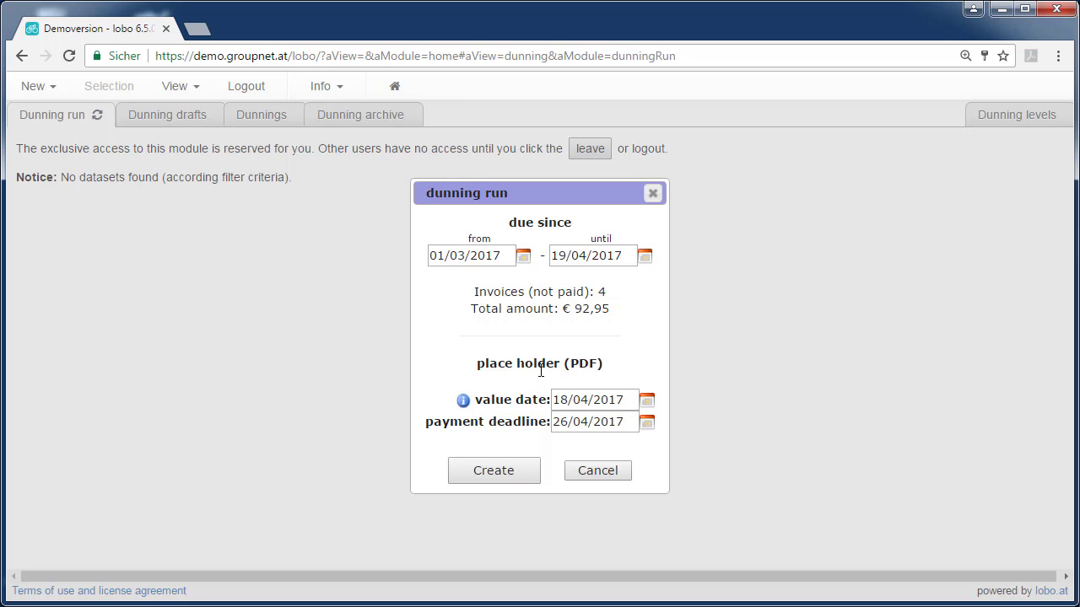
{"action": "left_click", "coordinate": [506, 472]}
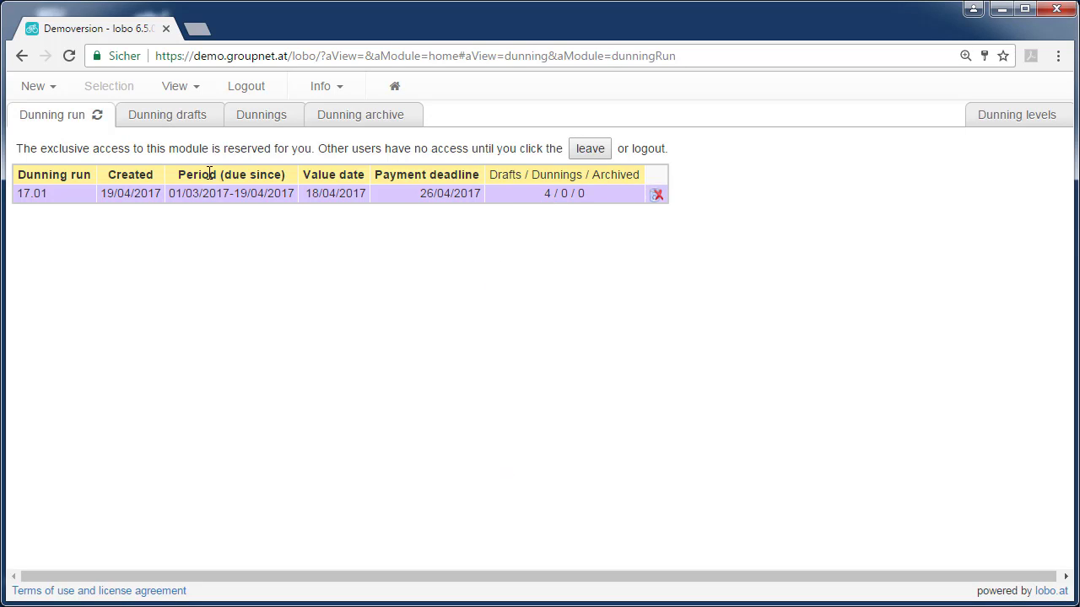
- Create dunnings from all drafts of dunning run 17.01
{"action": "left_click", "coordinate": [187, 129]}
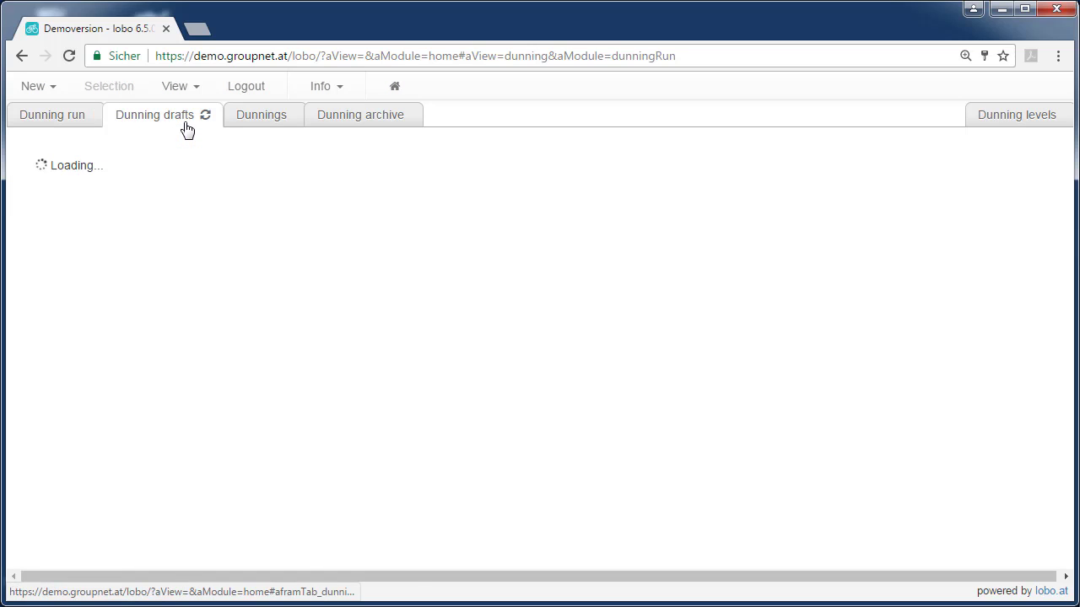
{"action": "left_click", "coordinate": [212, 179]}
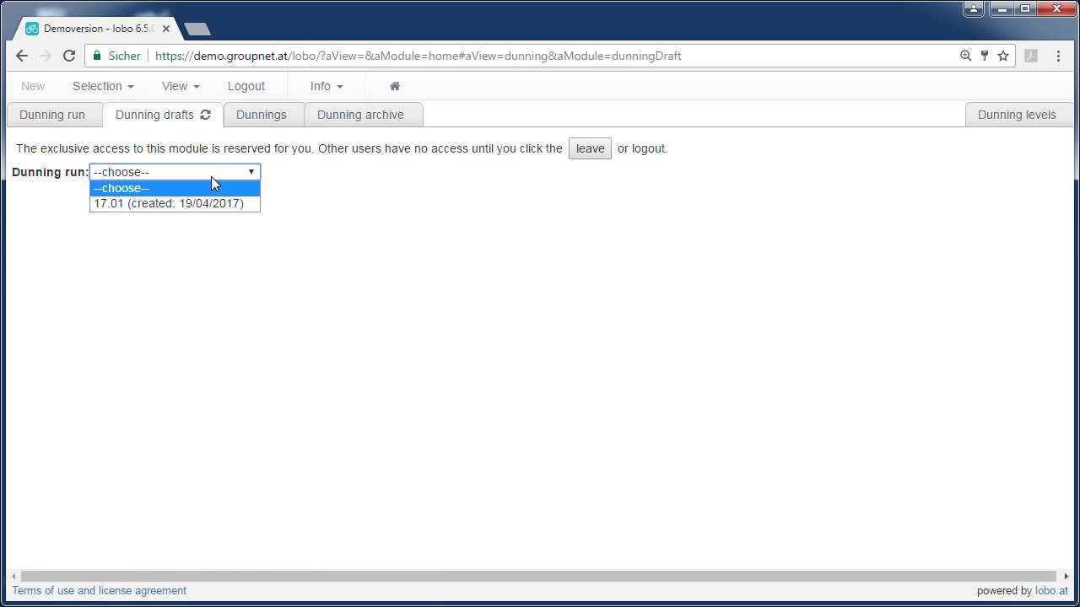
{"action": "left_click", "coordinate": [222, 203]}
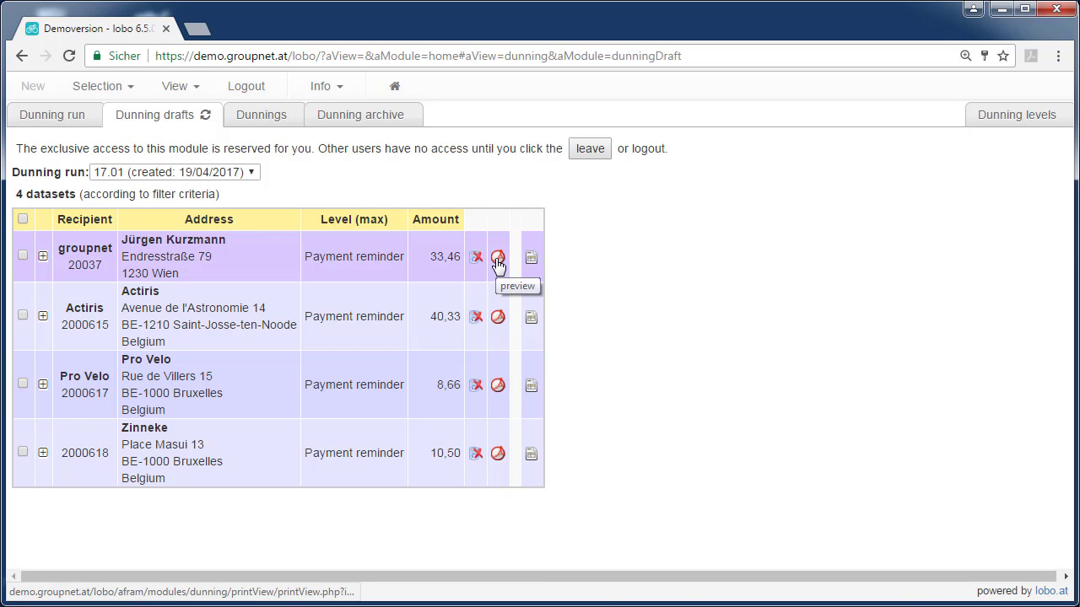
{"action": "left_click", "coordinate": [23, 222]}
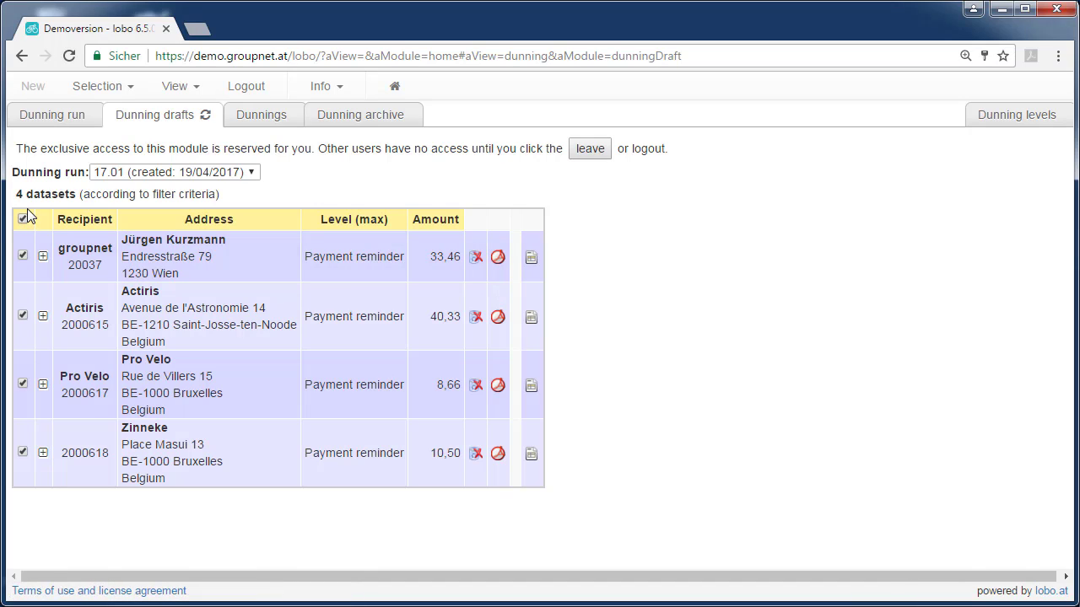
{"action": "left_click", "coordinate": [106, 86]}
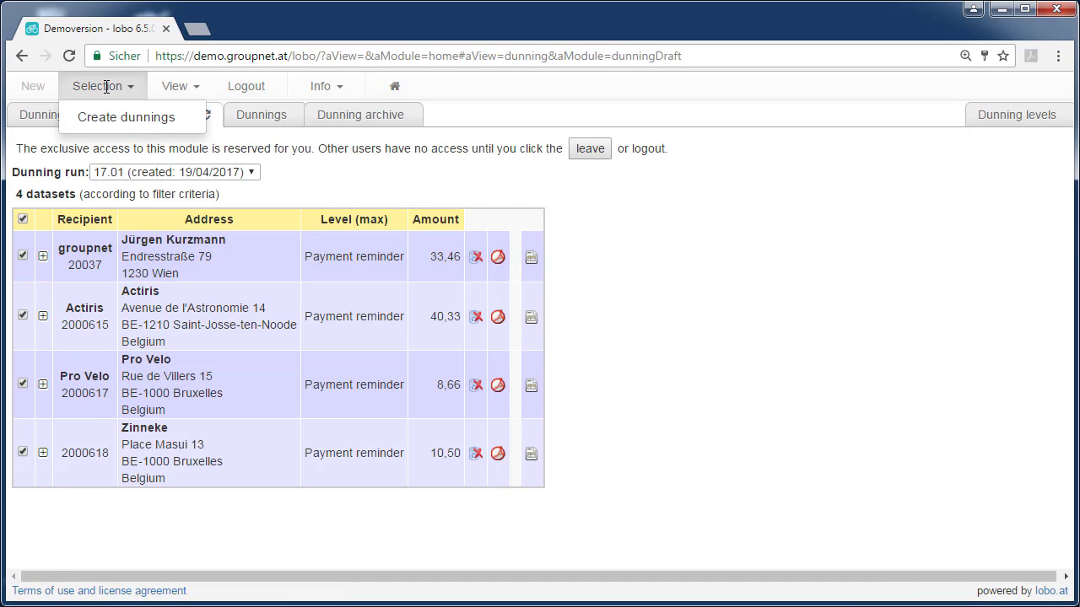
{"action": "left_click", "coordinate": [135, 128]}
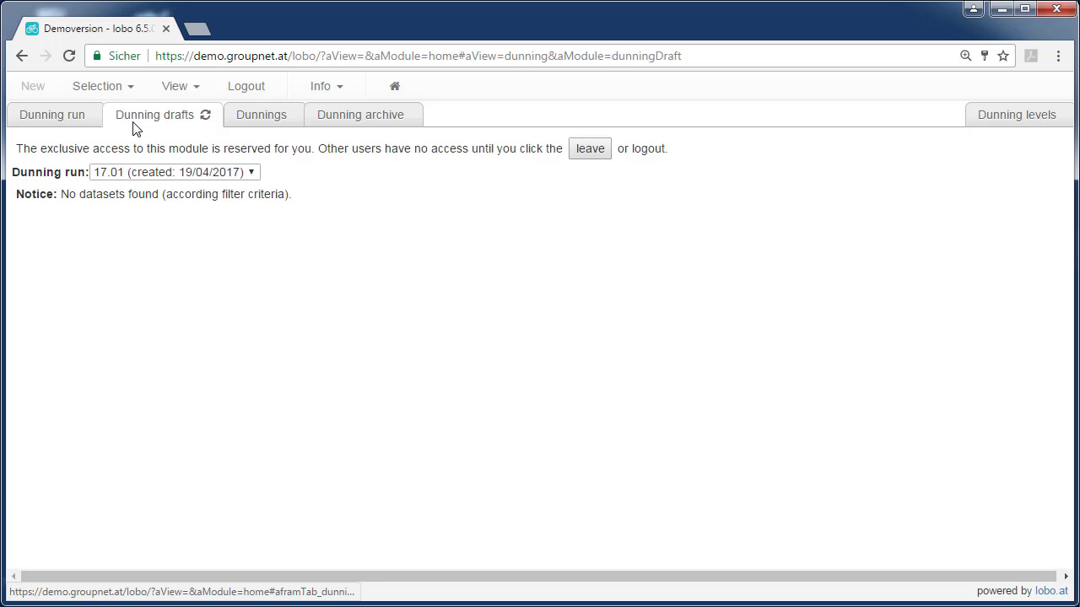
- List the created dunnings for the current month, from 01/04/2017 to 20/04/2017
{"action": "left_click", "coordinate": [260, 123]}
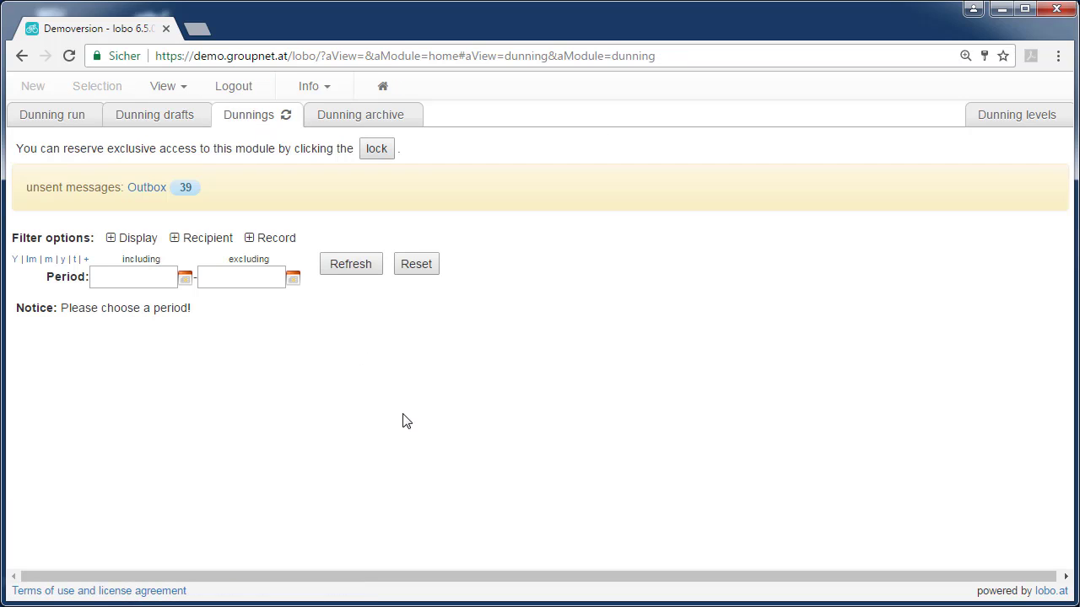
{"action": "left_click", "coordinate": [48, 260]}
{"action": "left_click", "coordinate": [357, 270]}
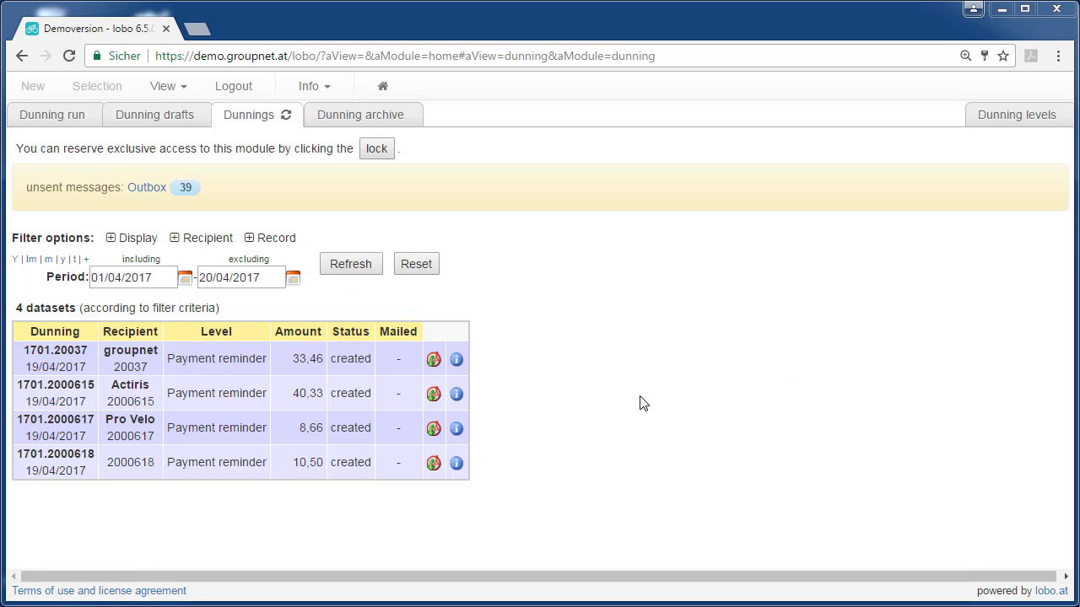
- Download the groupnet dunning as a PDF, read the payment reminder, and return to the dunnings list
{"action": "left_click", "coordinate": [435, 359]}
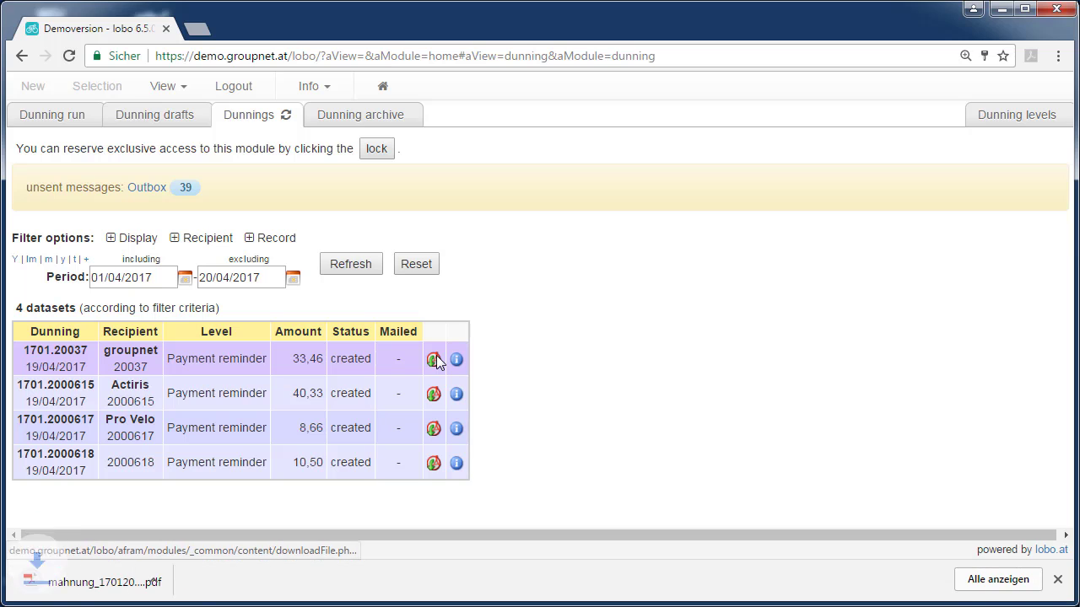
{"action": "left_click", "coordinate": [147, 574]}
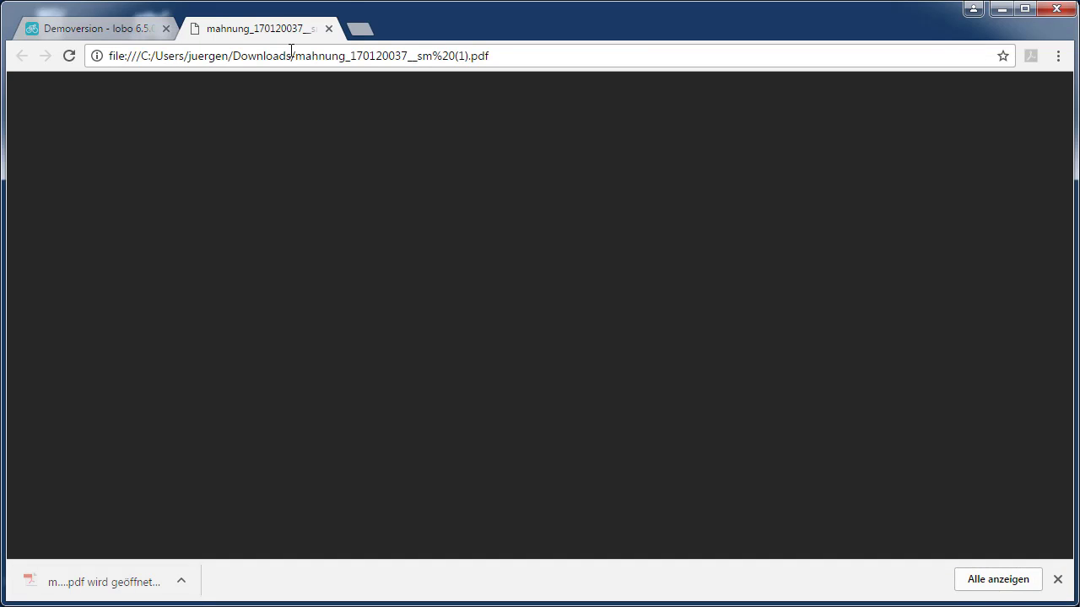
{"action": "scroll", "coordinate": [601, 366], "scroll_direction": "down", "scroll_amount": 3}
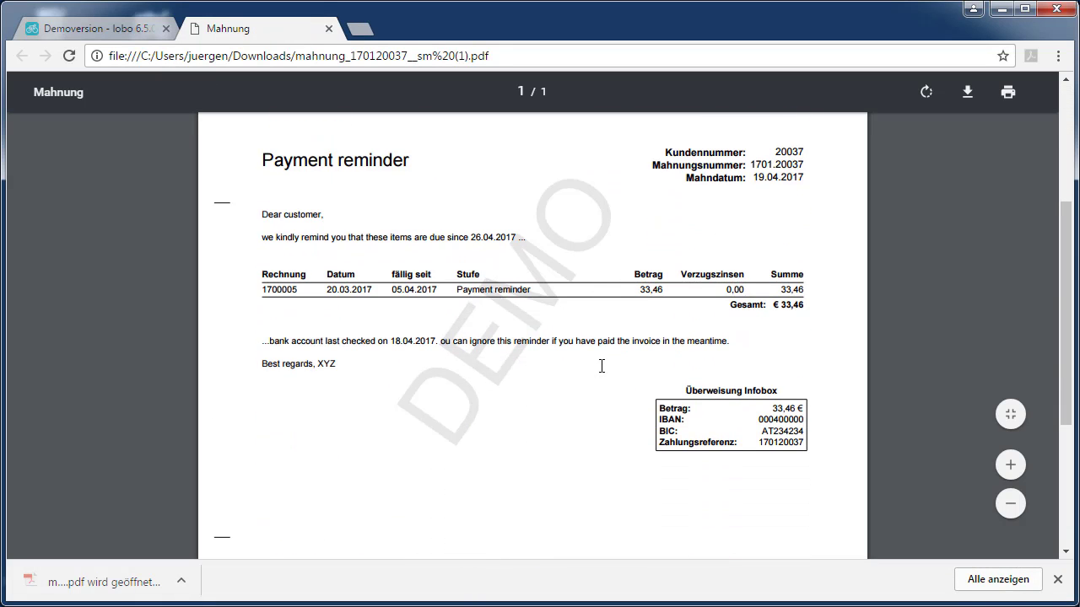
{"action": "left_click", "coordinate": [114, 27]}
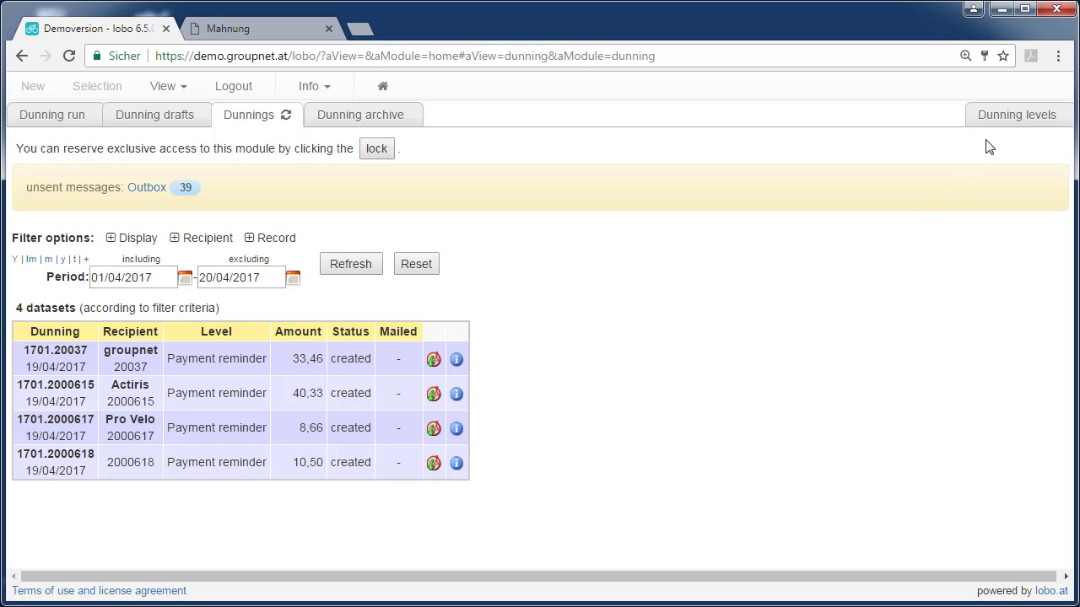
- Compare the titles, charges and default interest of the dunning levels with the groupnet payment reminder PDF
{"action": "left_click", "coordinate": [1002, 123]}
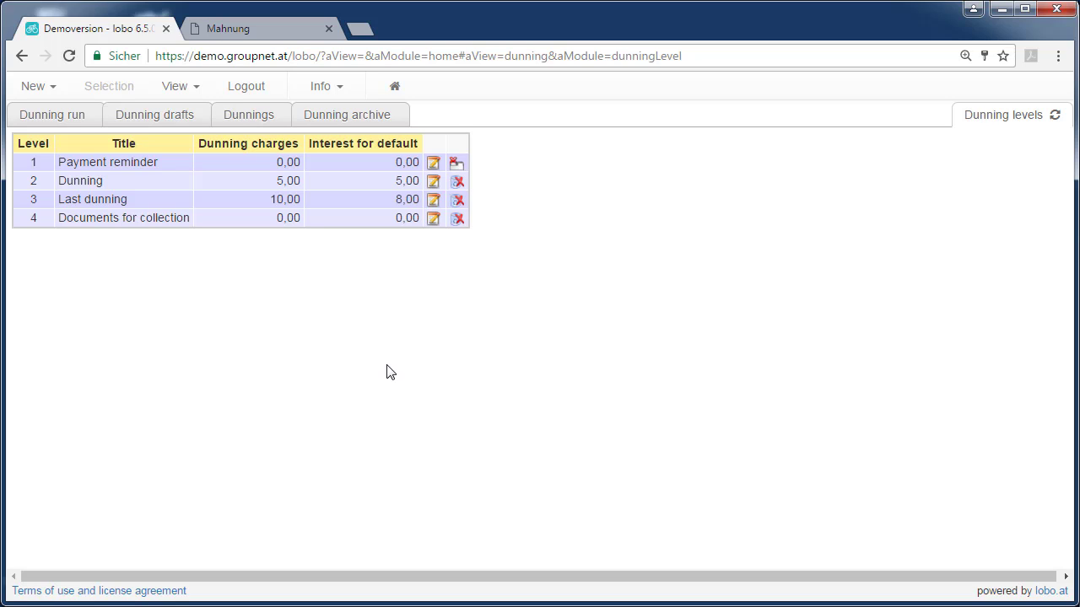
{"action": "left_click", "coordinate": [239, 117]}
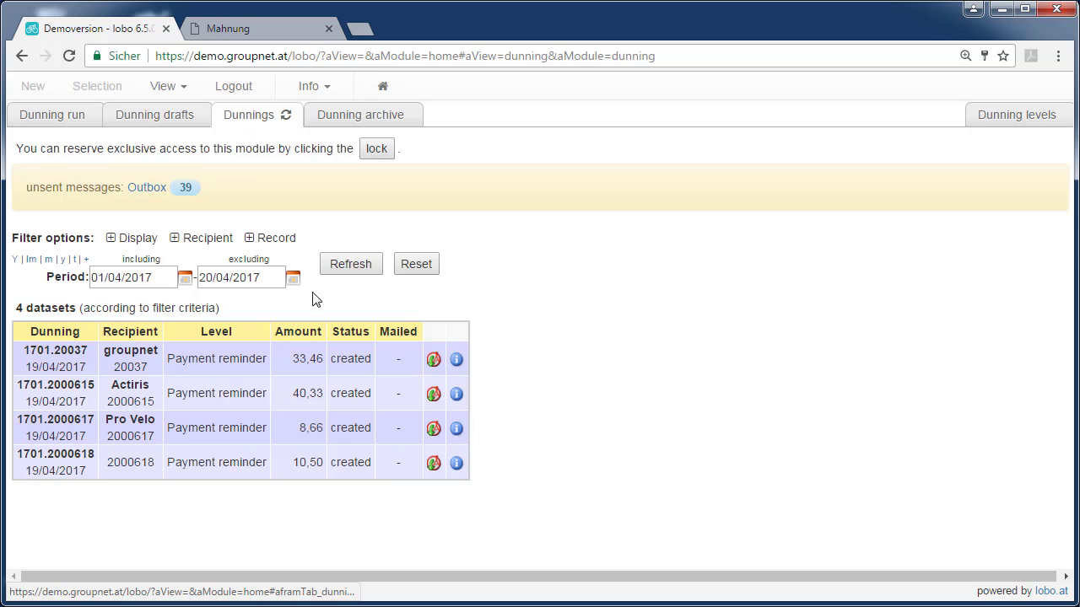
{"action": "left_click", "coordinate": [434, 361]}
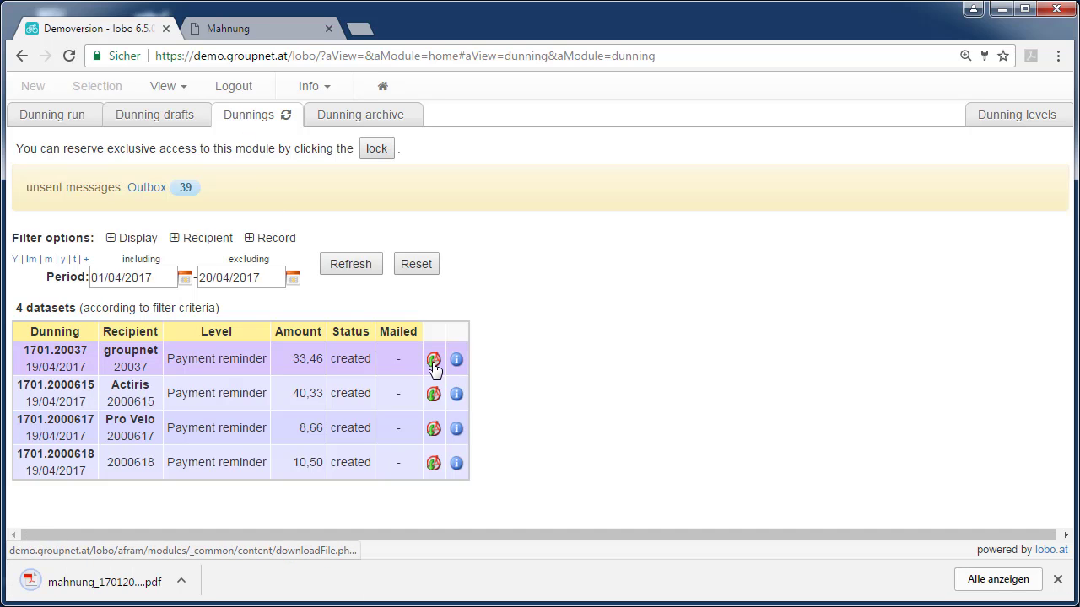
{"action": "left_click", "coordinate": [262, 34]}
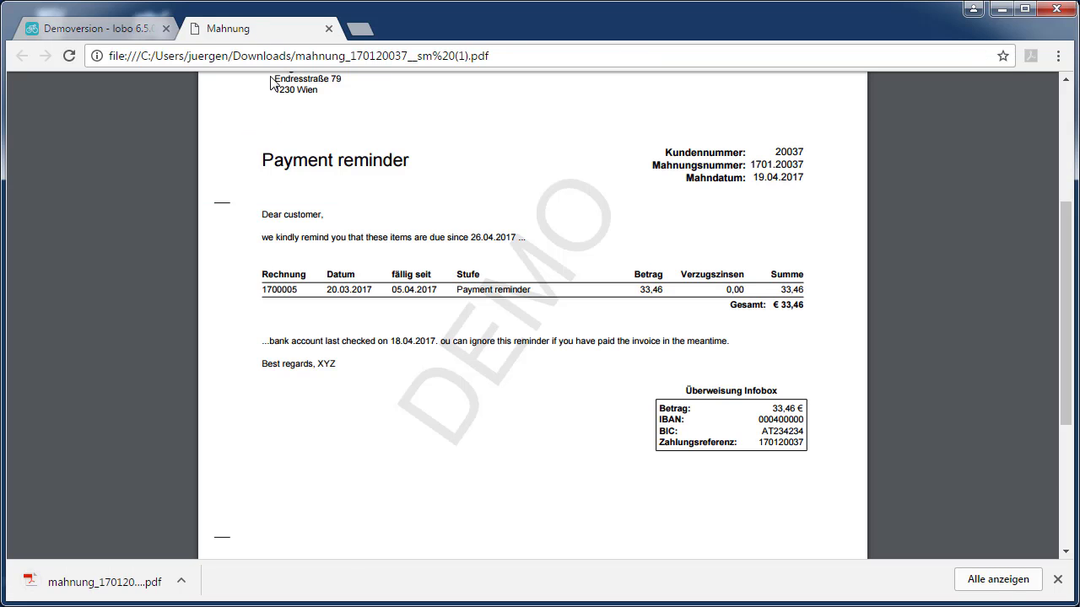
{"action": "left_click_drag", "start_coordinate": [276, 162], "coordinate": [365, 163]}
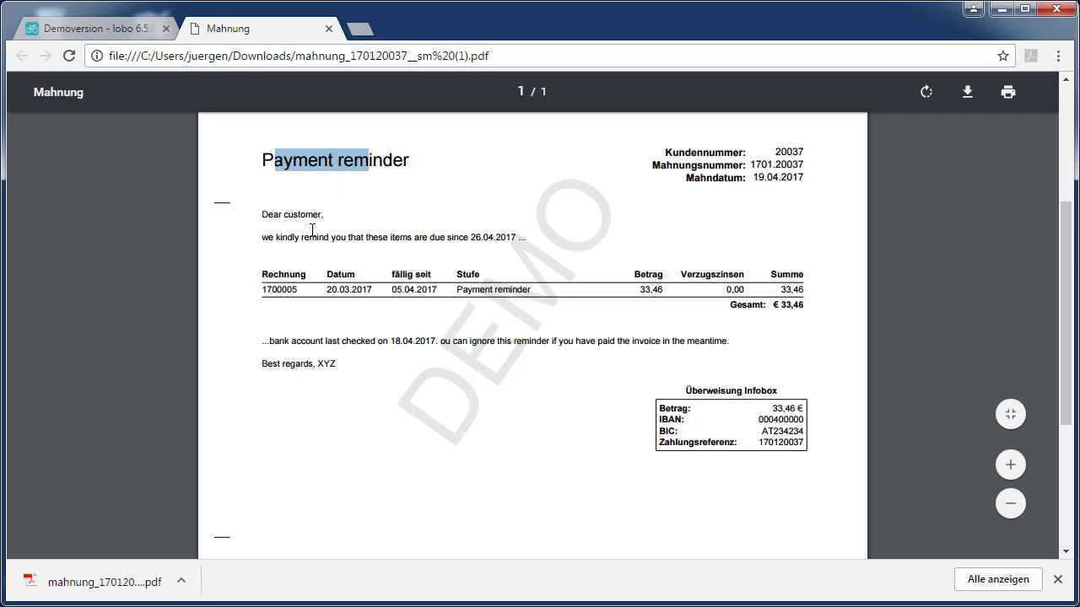
{"action": "left_click", "coordinate": [107, 30]}
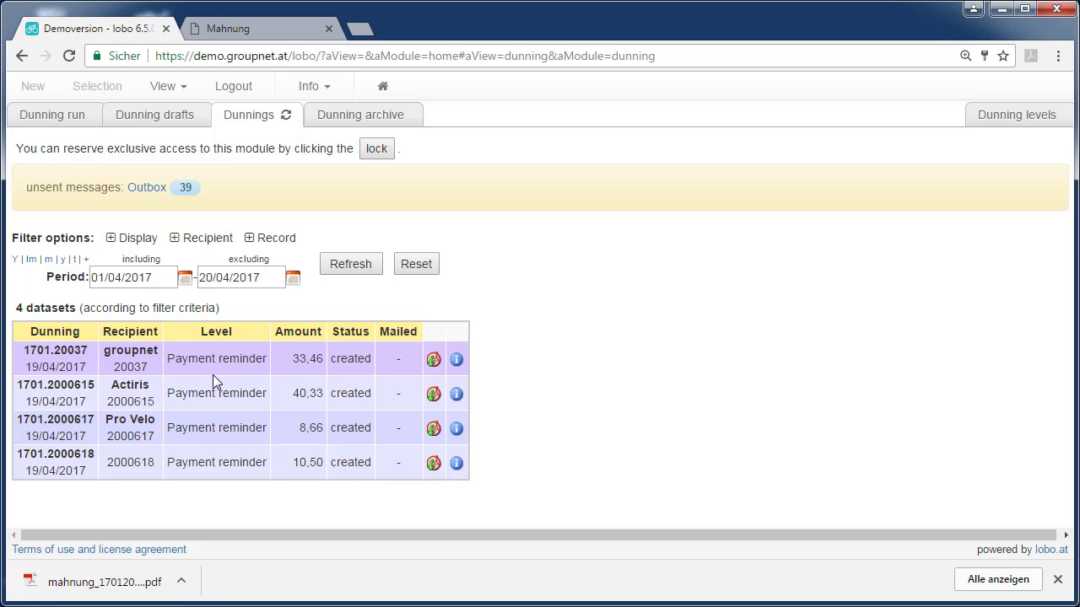
{"action": "left_click", "coordinate": [1027, 117]}
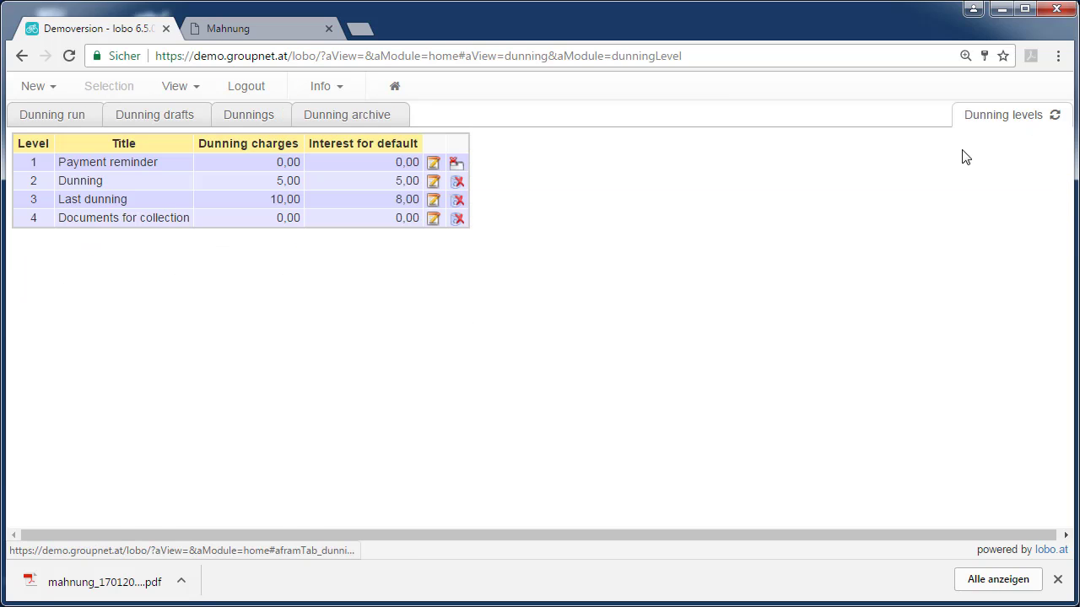
{"action": "left_click", "coordinate": [257, 118]}
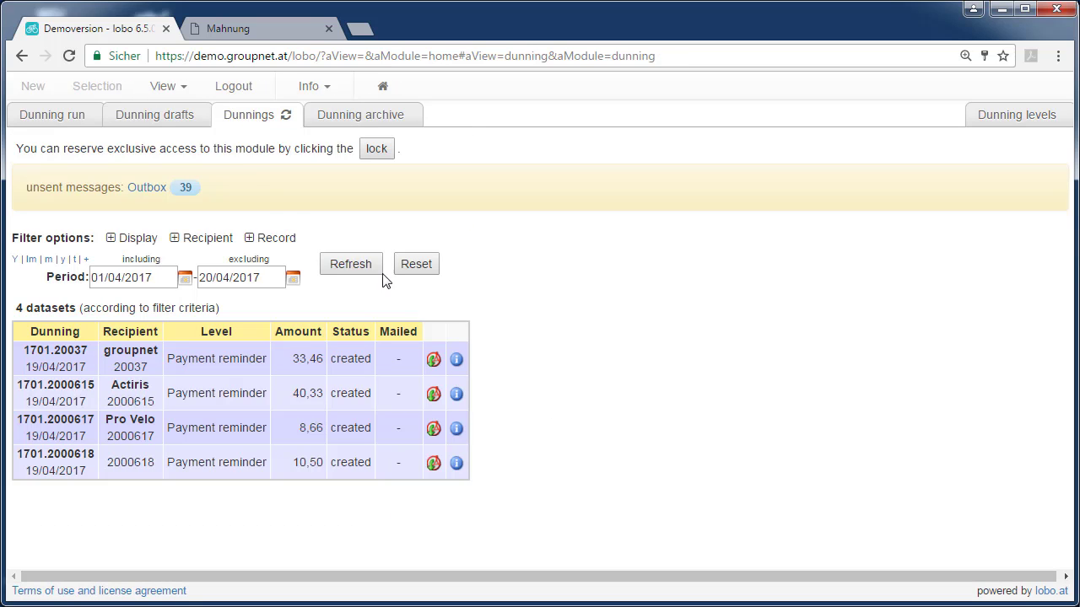
- Record 12/04/2017 as the paid-up date of the groupnet invoice in the invoices list
{"action": "left_click", "coordinate": [185, 89]}
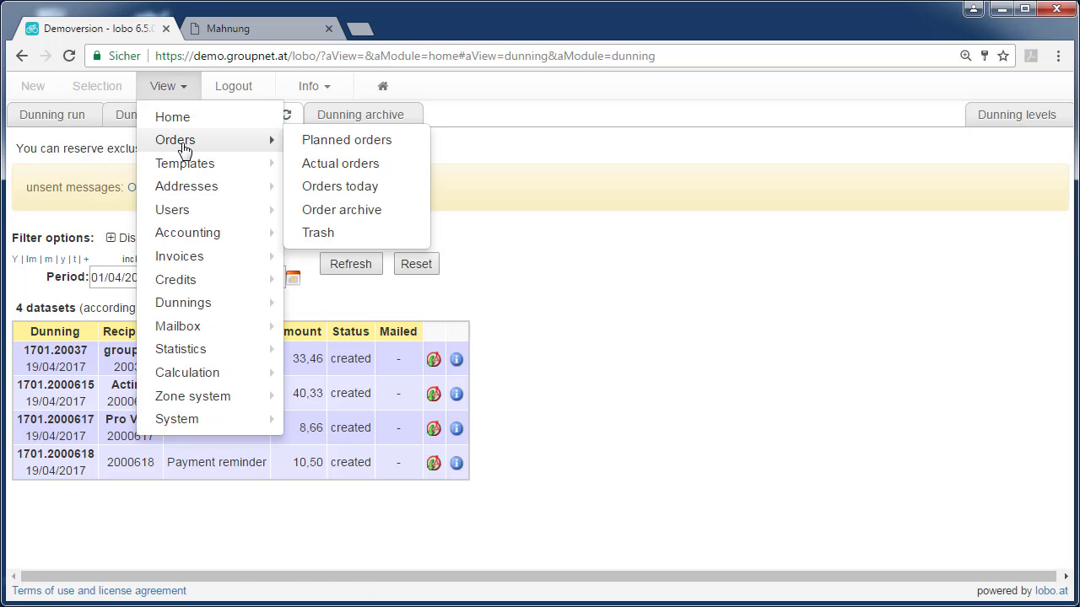
{"action": "mouse_move", "coordinate": [217, 304]}
{"action": "left_click", "coordinate": [224, 257]}
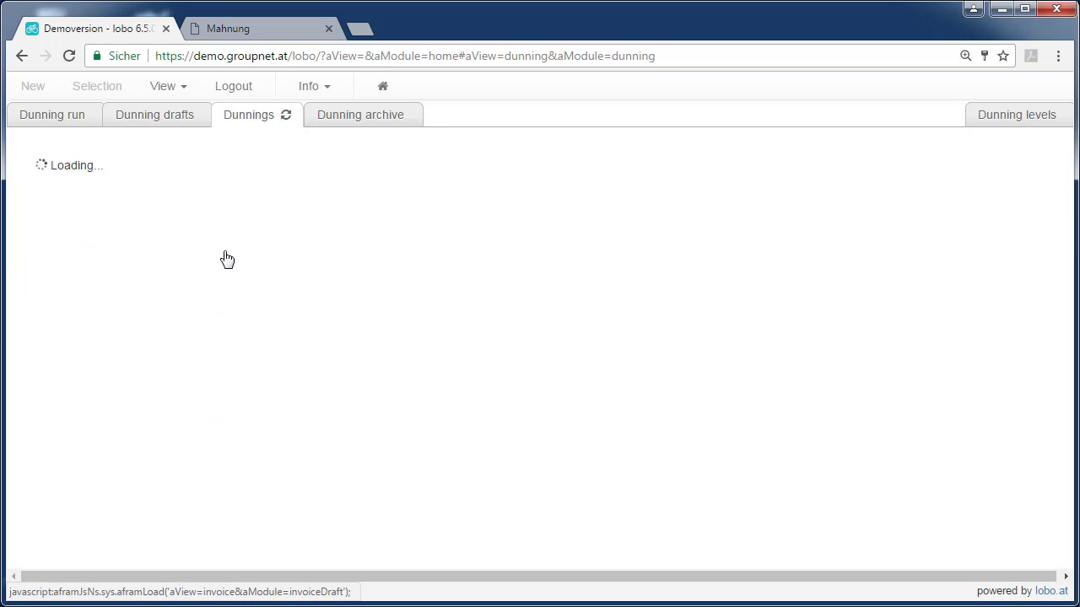
{"action": "left_click", "coordinate": [152, 121]}
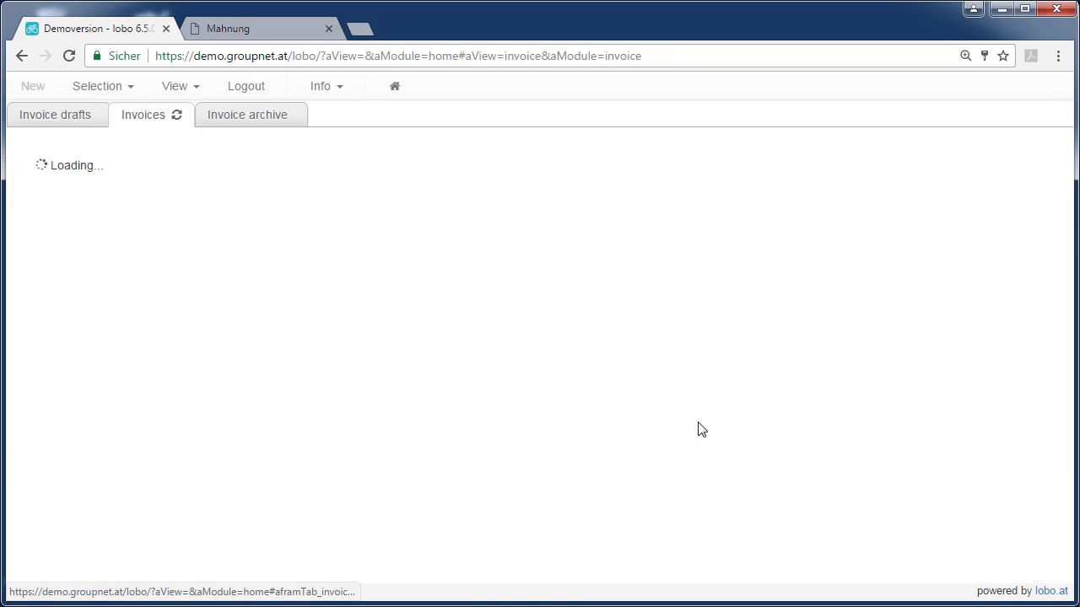
{"action": "scroll", "coordinate": [776, 473], "scroll_direction": "down", "scroll_amount": 3}
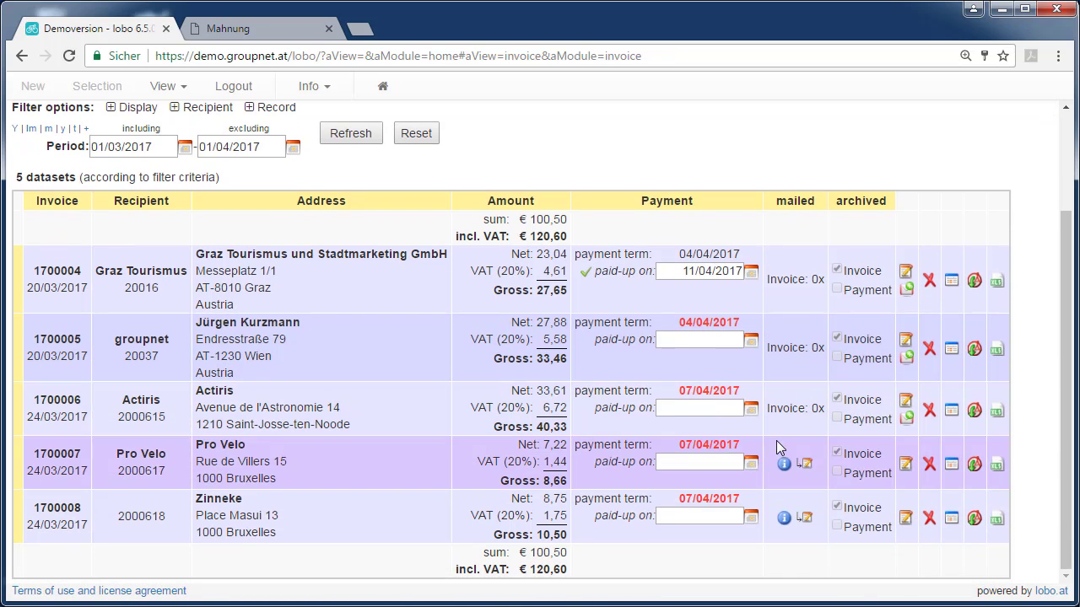
{"action": "left_click", "coordinate": [751, 340]}
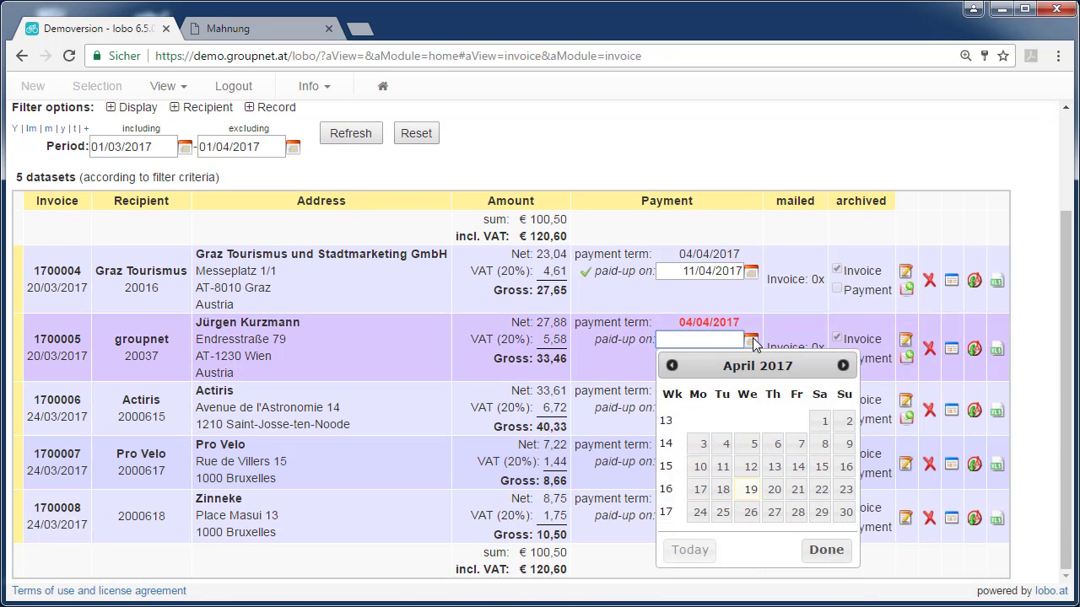
{"action": "left_click", "coordinate": [750, 467]}
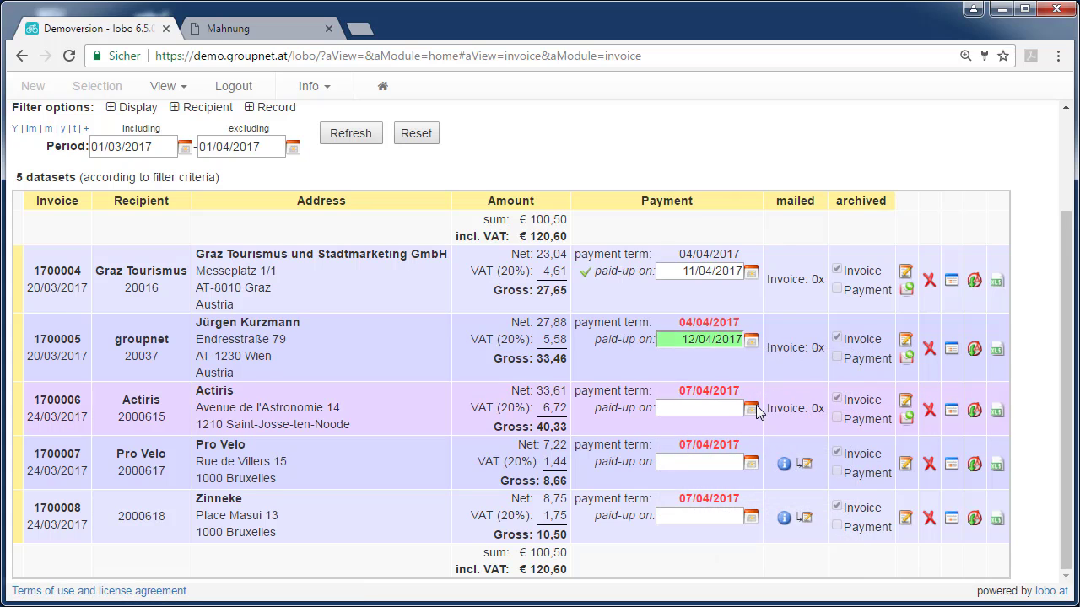
- Record 18/04/2017 as the paid-up date of the Actiris invoice
{"action": "left_click", "coordinate": [751, 409]}
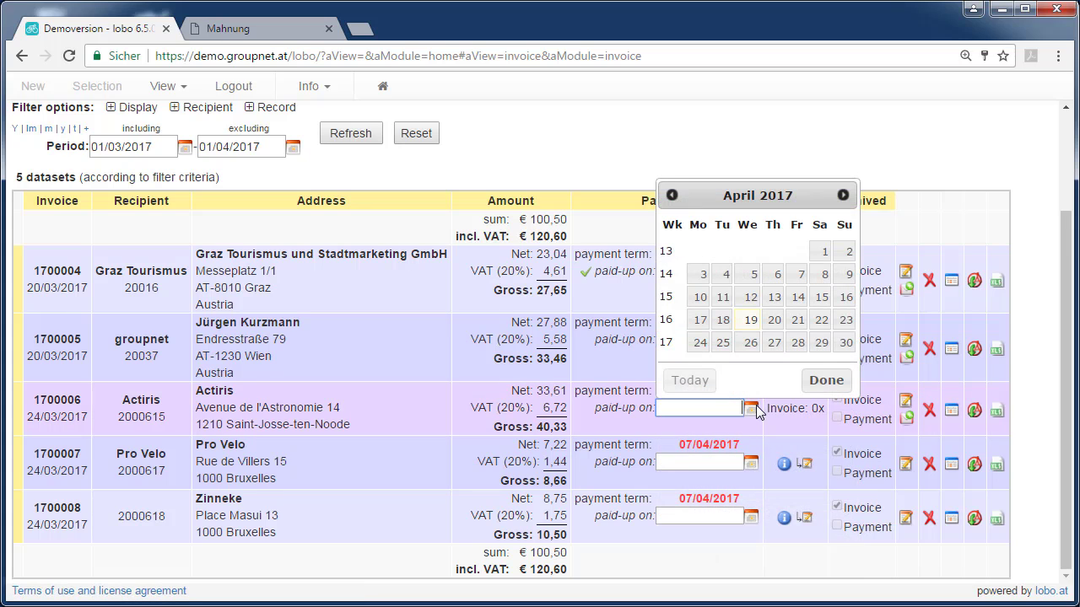
{"action": "left_click", "coordinate": [721, 321]}
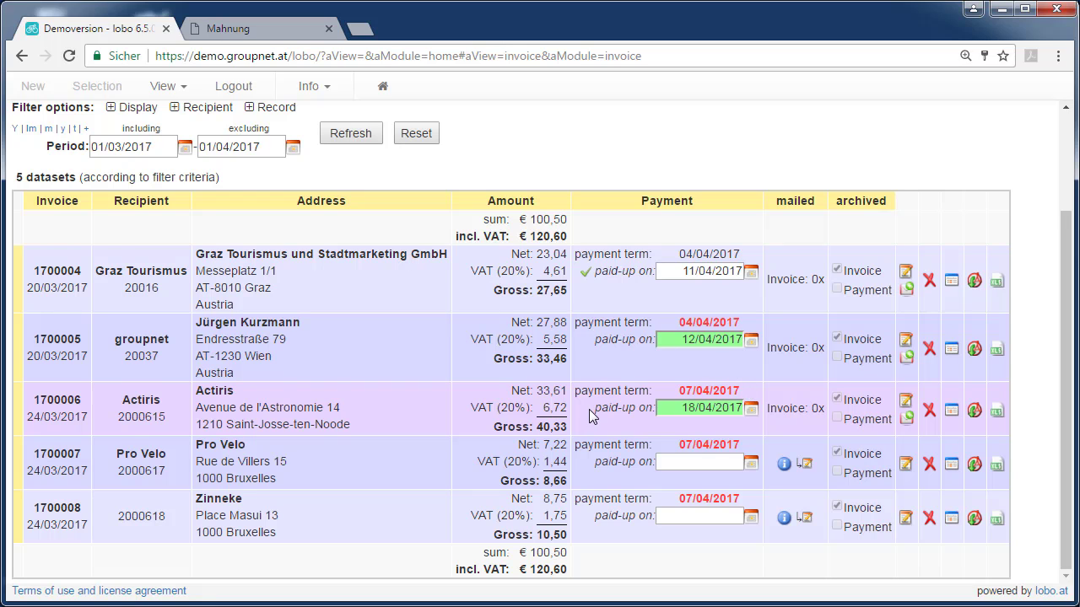
{"action": "scroll", "coordinate": [594, 409], "scroll_direction": "up", "scroll_amount": 3}
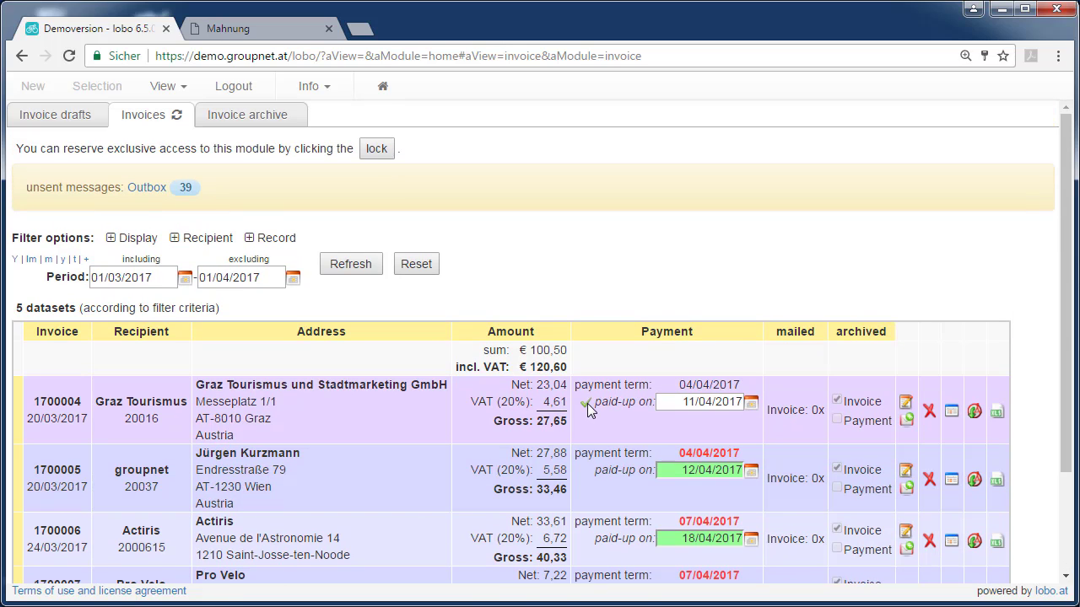
- Create a new dunning run for unpaid invoices due from 01/03/2017 until 19/04/2017, with value date 18/04/2017 and payment deadline 26/04/2017
{"action": "left_click", "coordinate": [178, 85]}
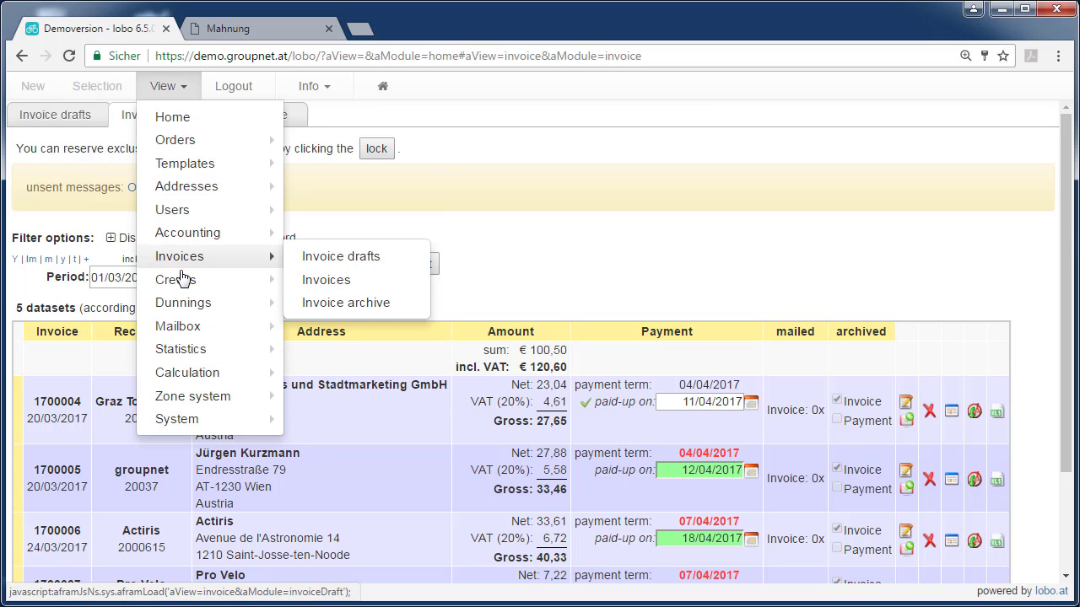
{"action": "mouse_move", "coordinate": [252, 302]}
{"action": "left_click", "coordinate": [375, 302]}
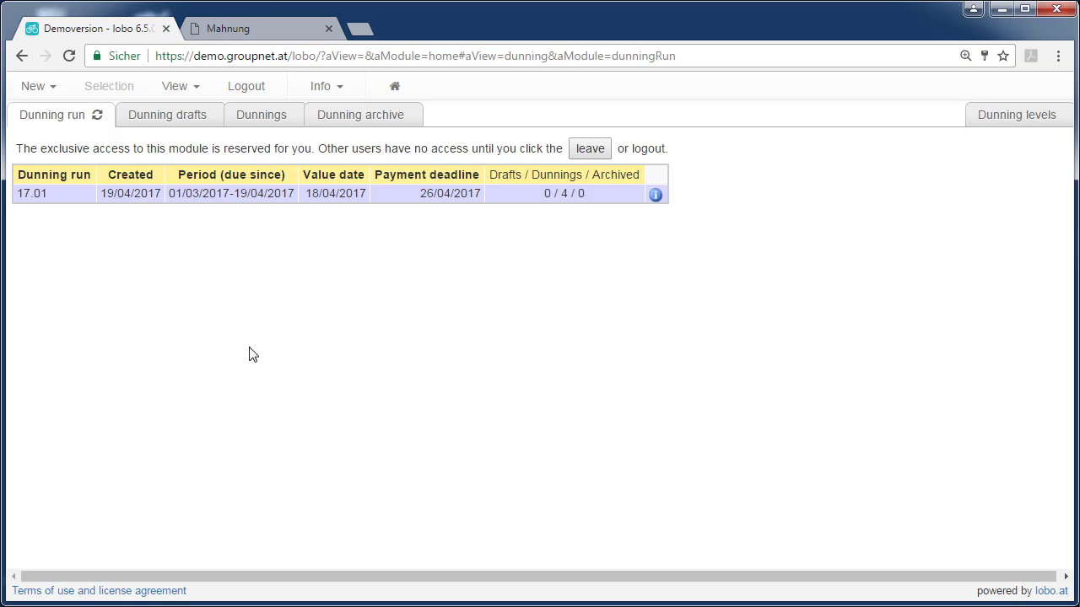
{"action": "left_click", "coordinate": [53, 89]}
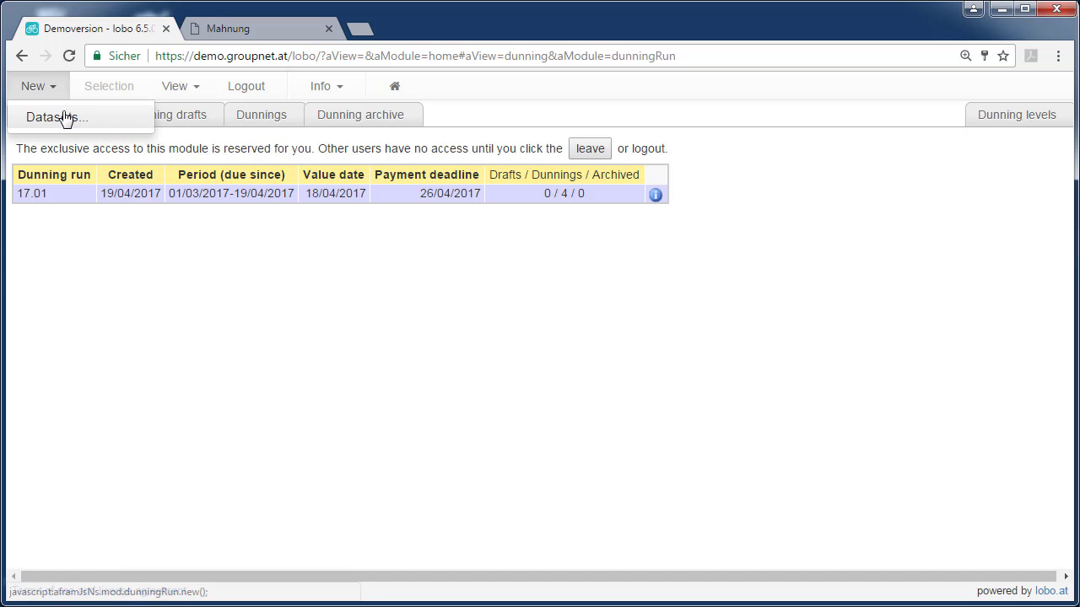
{"action": "left_click", "coordinate": [64, 116]}
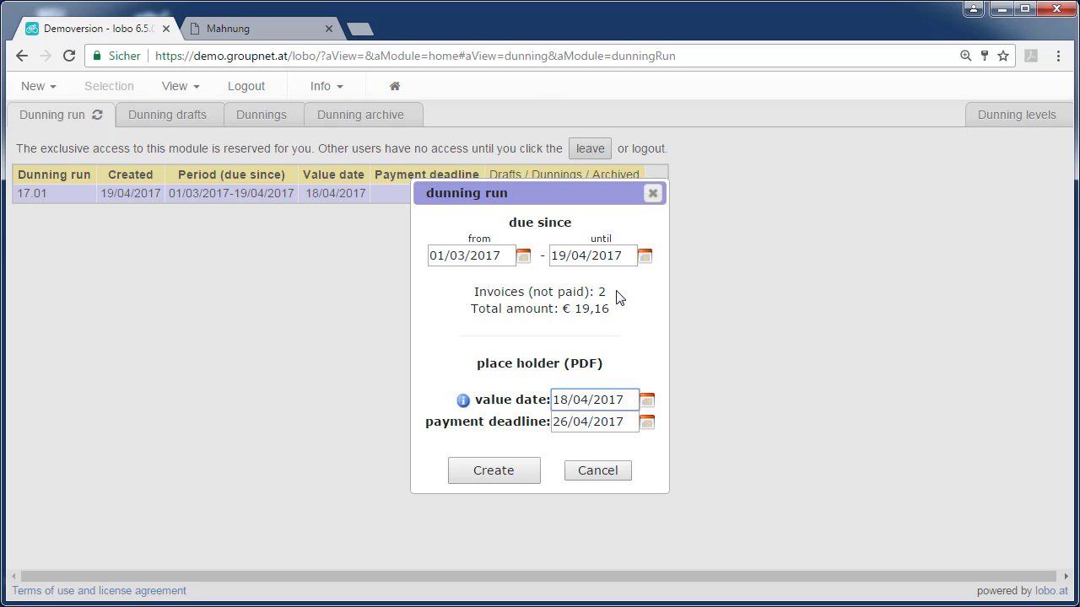
{"action": "left_click", "coordinate": [528, 479]}
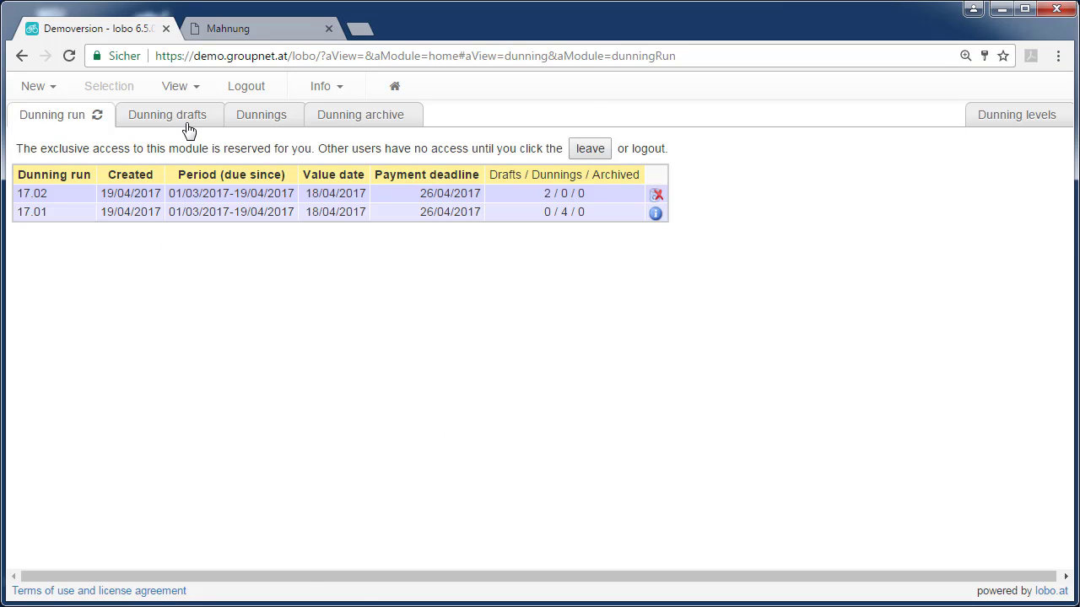
- Select all drafts of dunning run 17.02 and create the dunnings from them
{"action": "left_click", "coordinate": [187, 128]}
{"action": "left_click", "coordinate": [201, 175]}
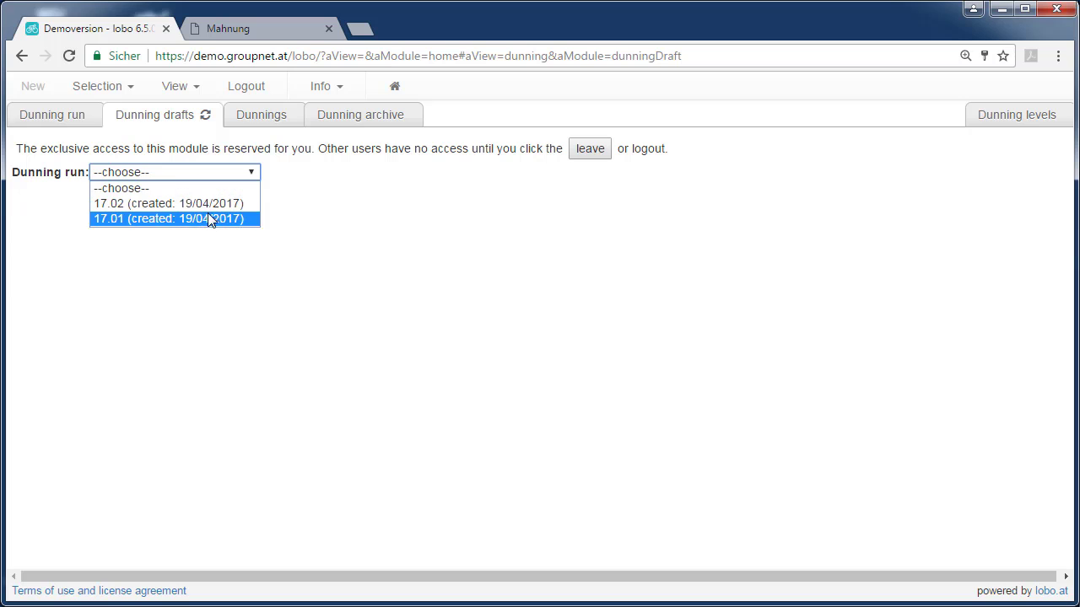
{"action": "left_click", "coordinate": [212, 205]}
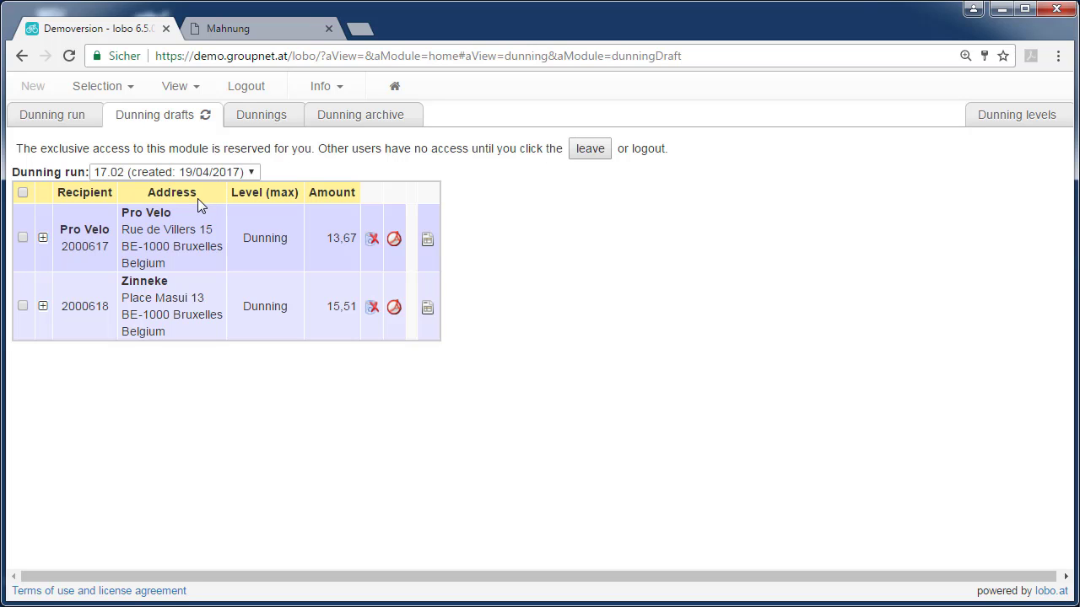
{"action": "left_click", "coordinate": [23, 192]}
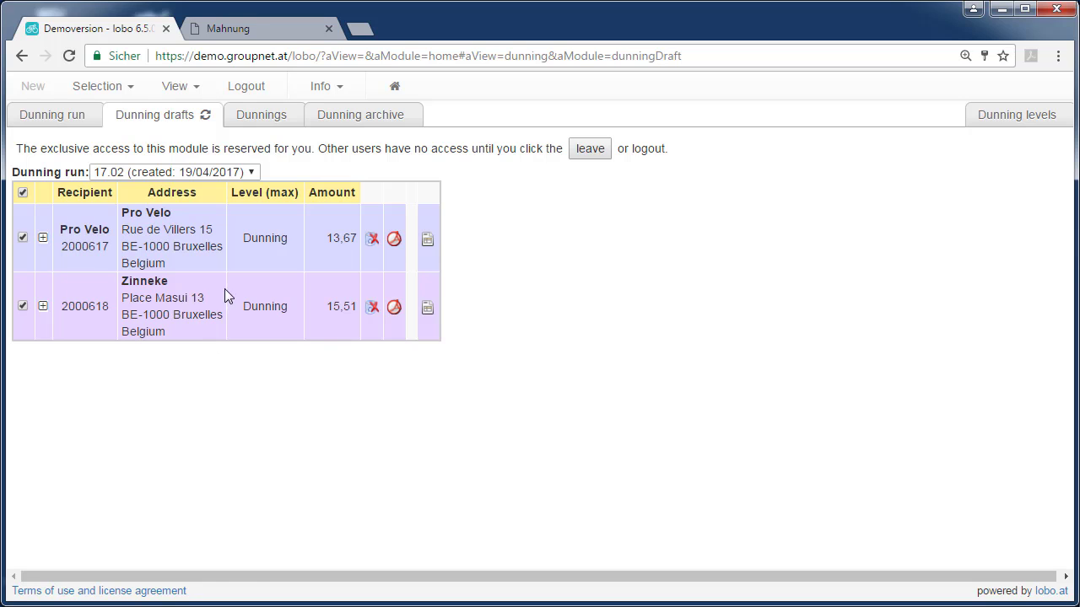
{"action": "left_click", "coordinate": [116, 88]}
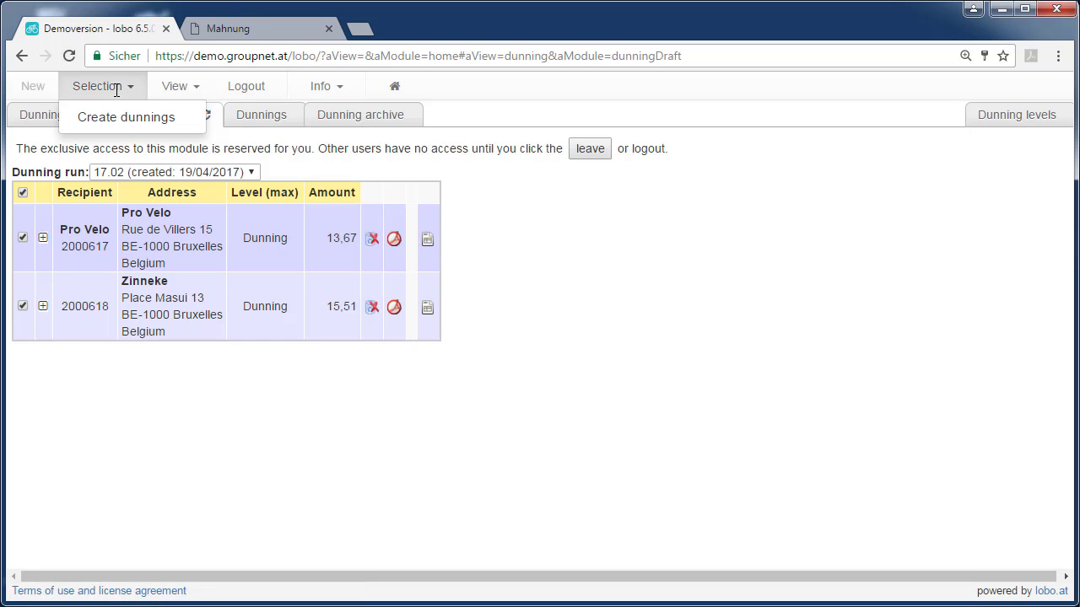
{"action": "left_click", "coordinate": [131, 118]}
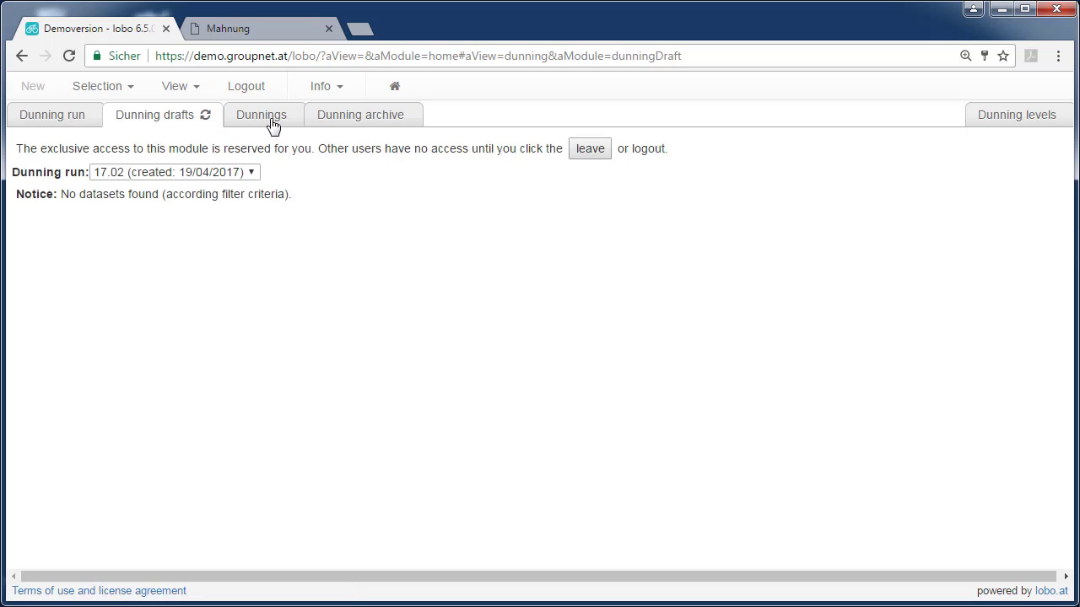
- Review the list of created dunnings, briefly open the dunning levels, and return to the list
{"action": "left_click", "coordinate": [270, 116]}
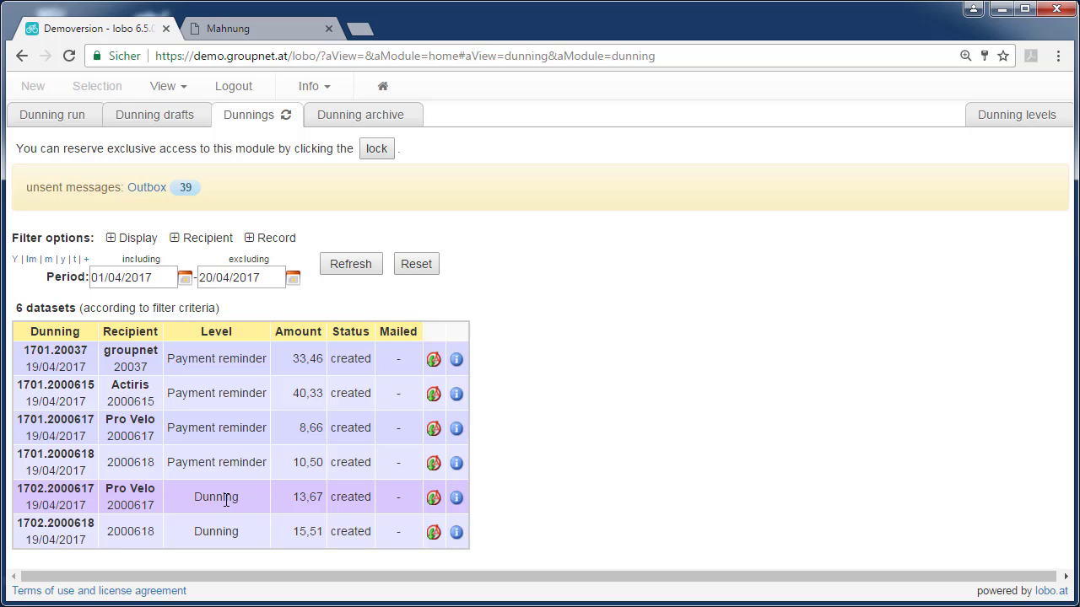
{"action": "left_click", "coordinate": [1011, 118]}
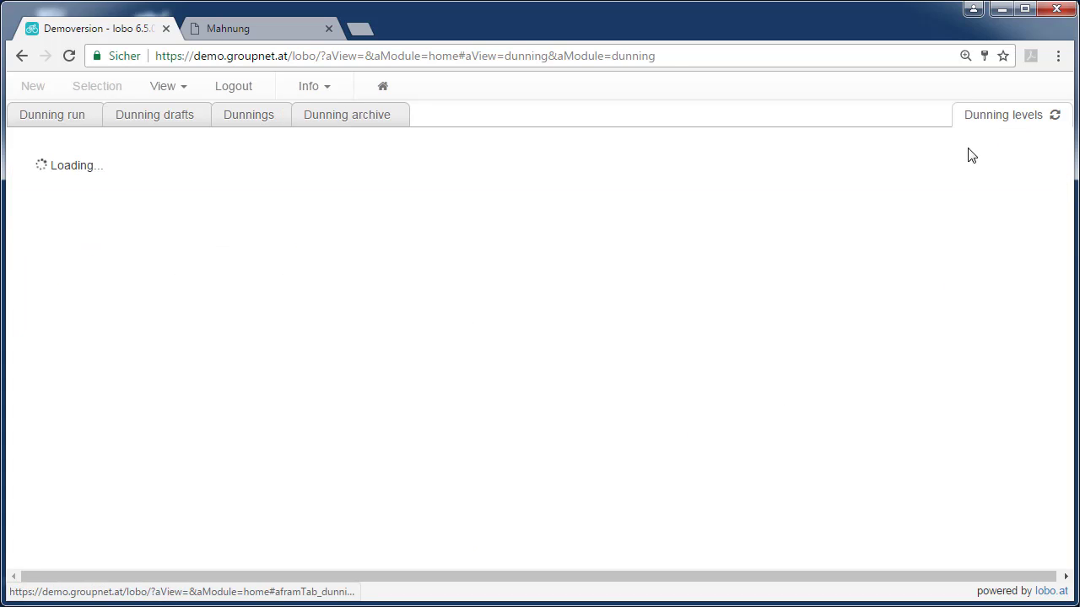
{"action": "left_click", "coordinate": [250, 116]}
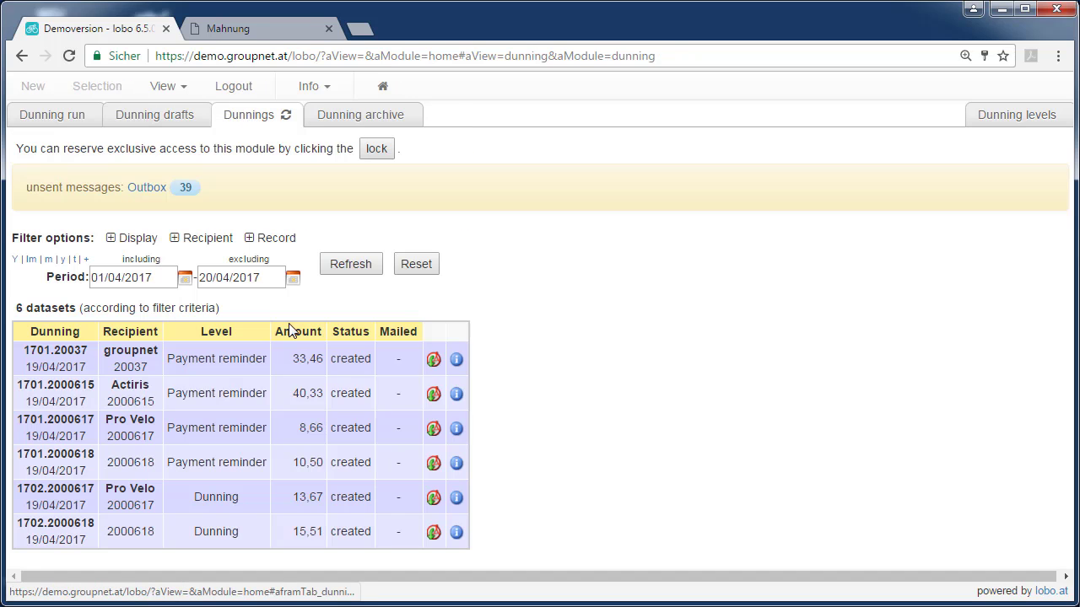
- Download the second-level Pro Velo dunning as a PDF, check its charge and default interest, and return to the dunnings list
{"action": "left_click", "coordinate": [432, 499]}
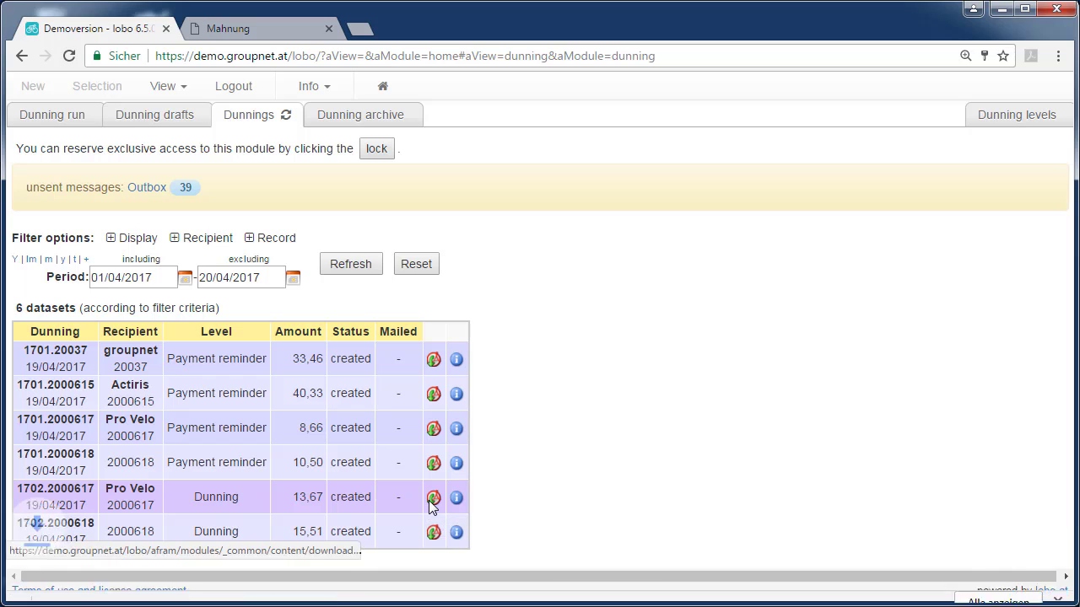
{"action": "left_click", "coordinate": [93, 582]}
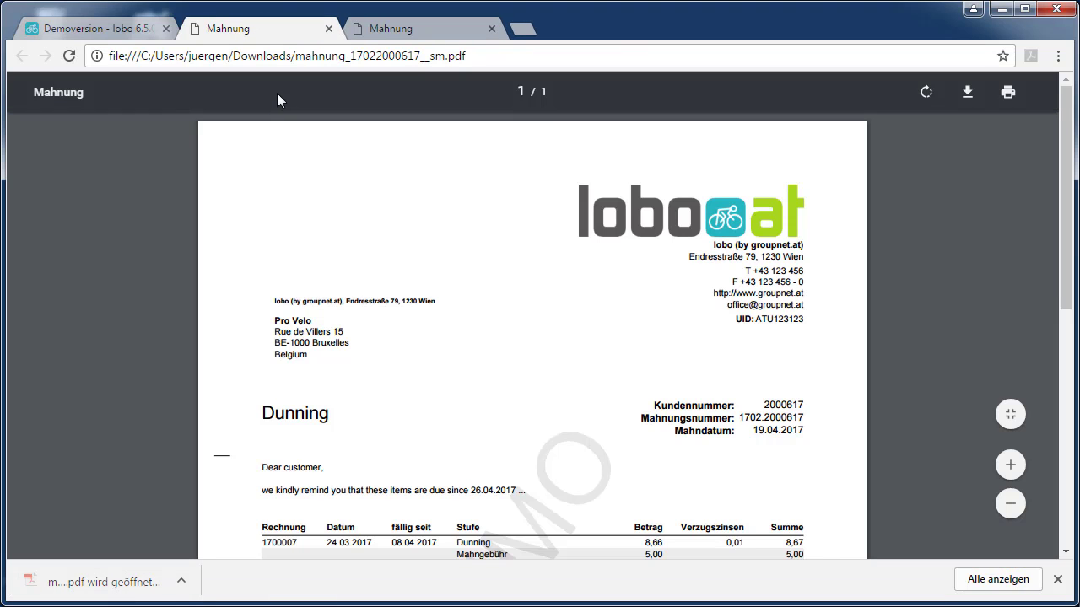
{"action": "scroll", "coordinate": [427, 479], "scroll_direction": "down", "scroll_amount": 2}
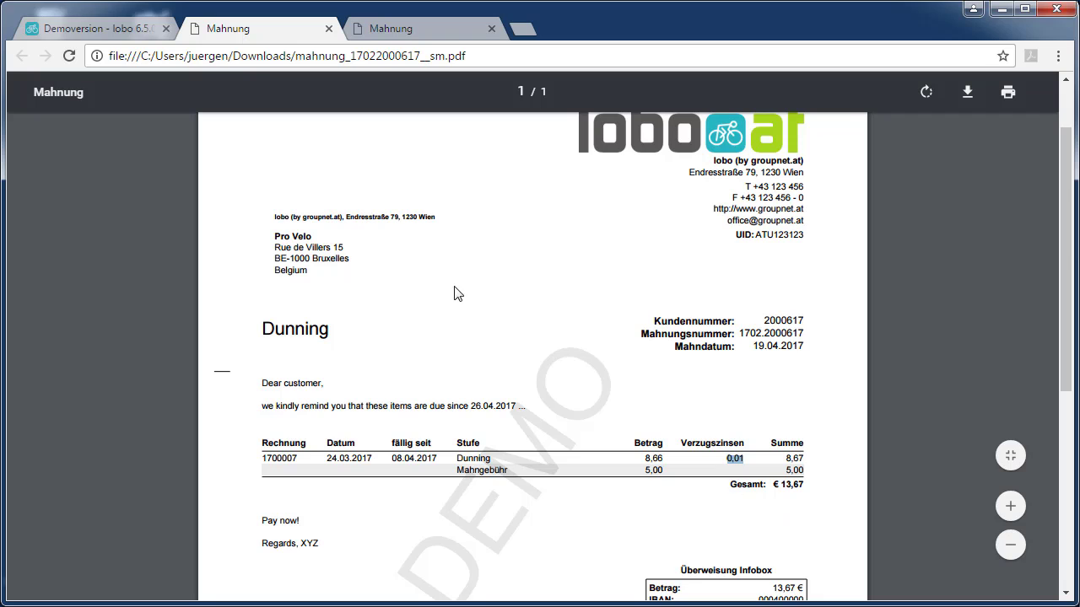
{"action": "left_click", "coordinate": [83, 34]}
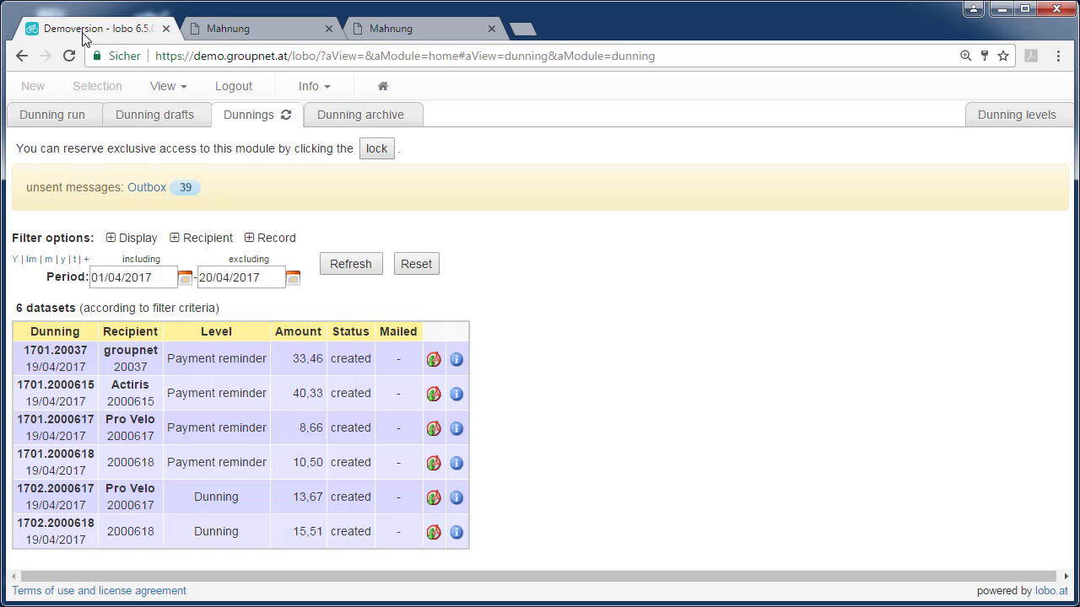
- Record 18/04/2017 as the paid-up date of the Pro Velo invoice in the invoices list
{"action": "left_click", "coordinate": [179, 86]}
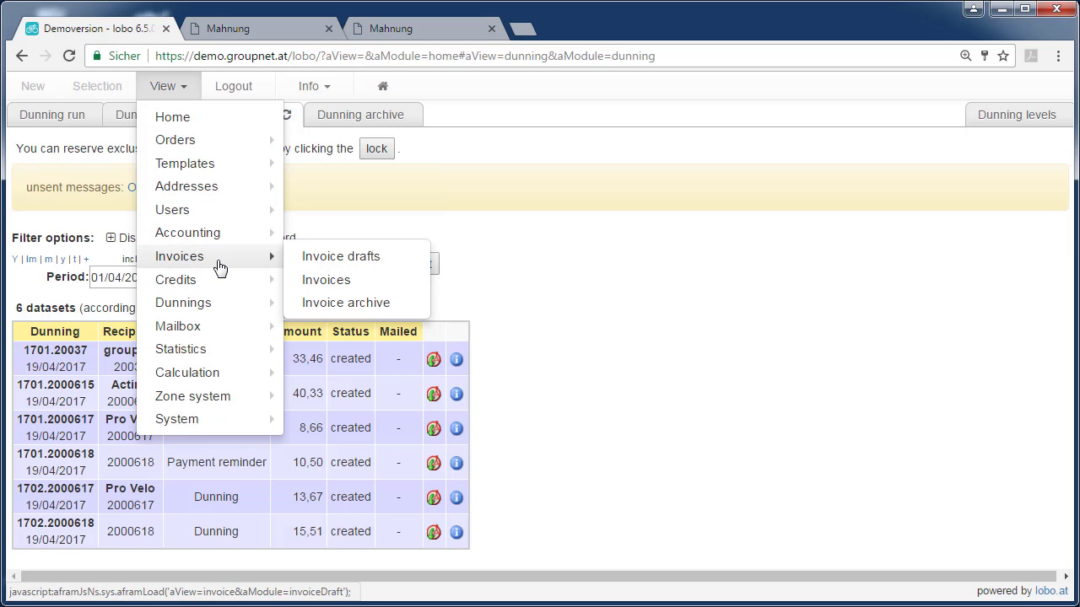
{"action": "left_click", "coordinate": [336, 260]}
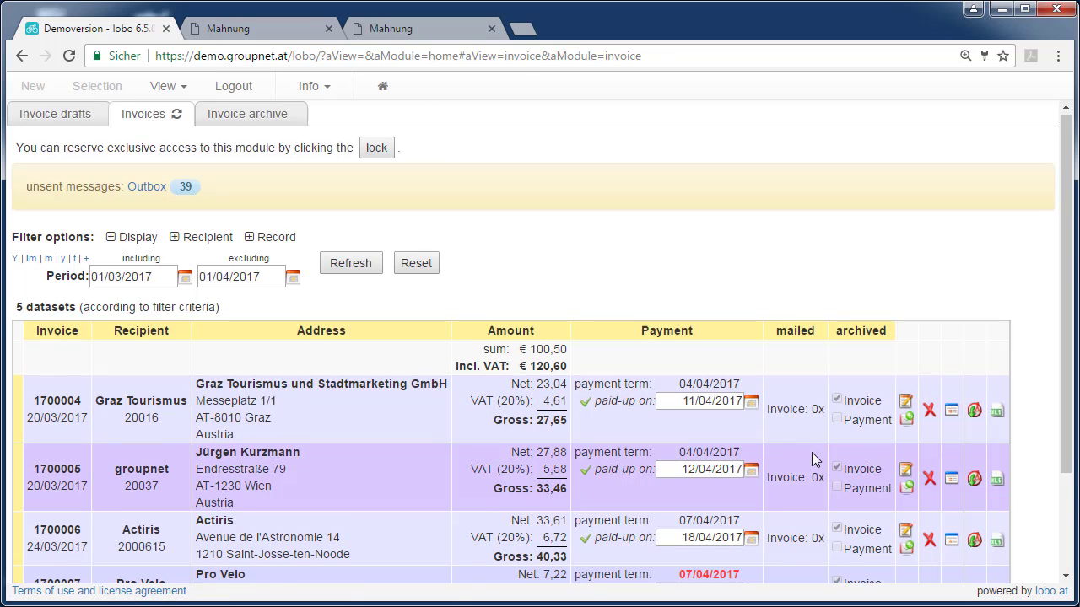
{"action": "scroll", "coordinate": [761, 476], "scroll_direction": "down", "scroll_amount": 2}
{"action": "left_click", "coordinate": [751, 463]}
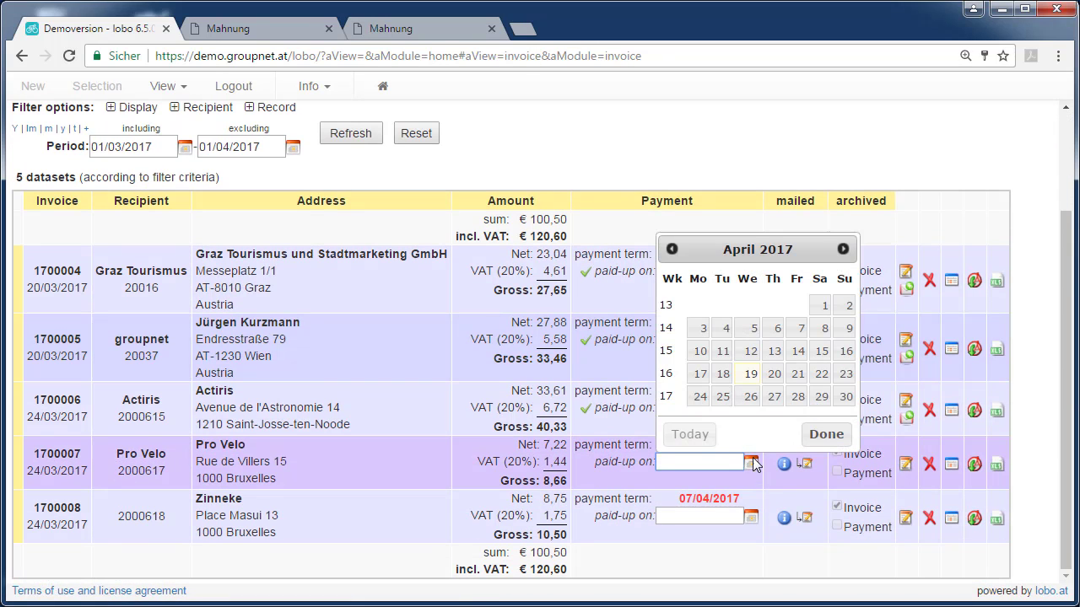
{"action": "left_click", "coordinate": [722, 374]}
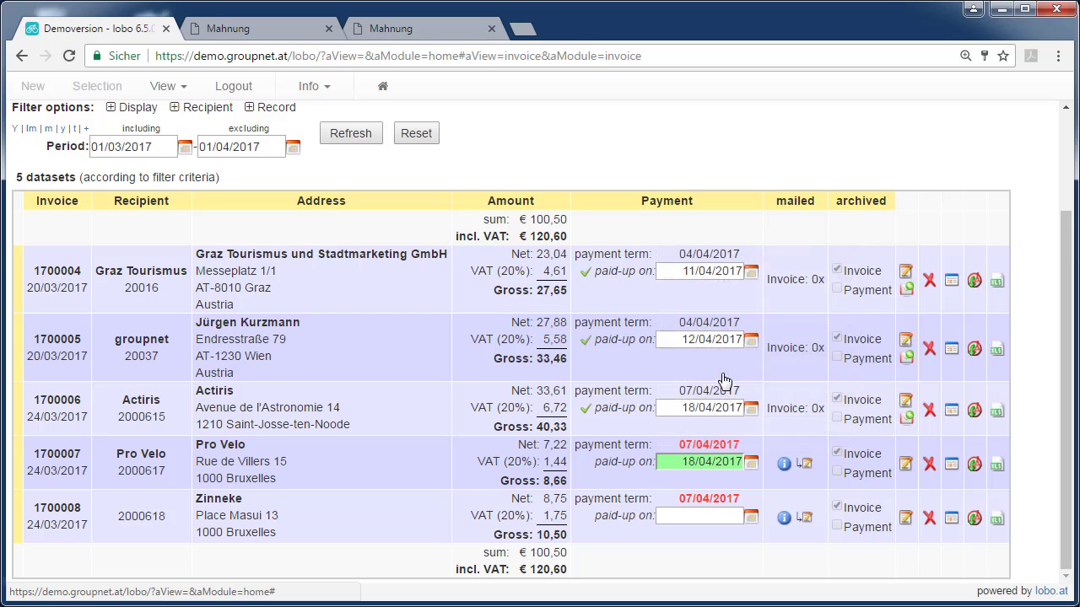
- Create another dunning run for the remaining unpaid invoice, keeping the proposed dates
{"action": "left_click", "coordinate": [170, 87]}
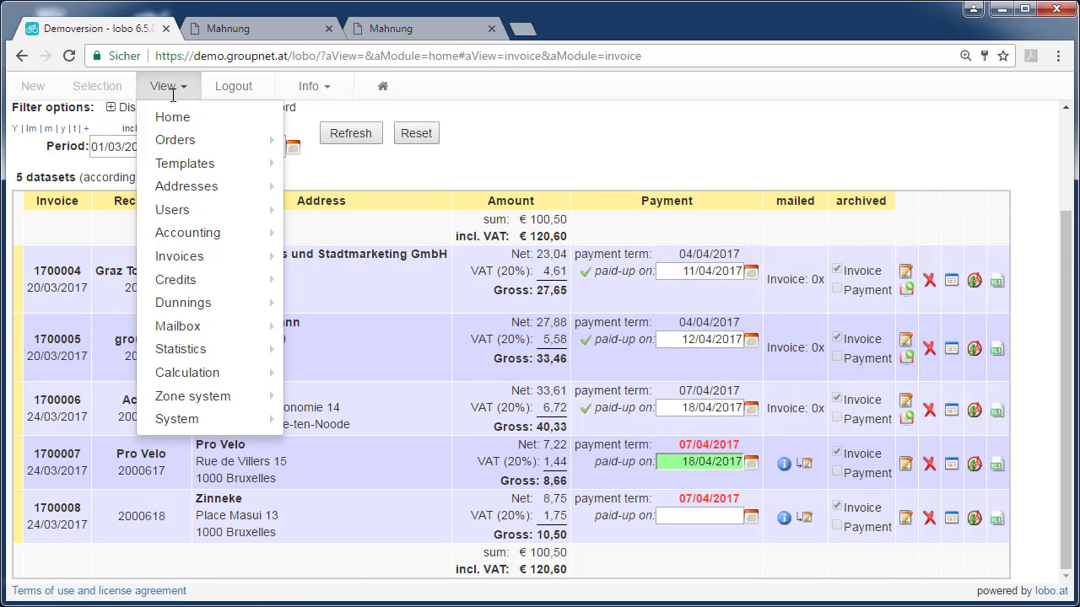
{"action": "mouse_move", "coordinate": [205, 303]}
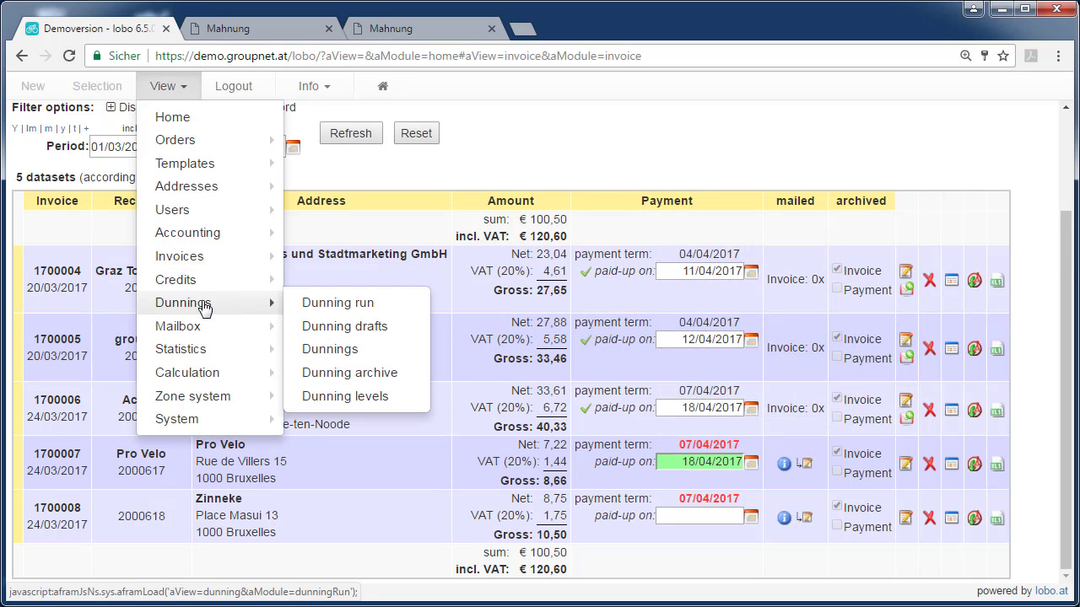
{"action": "left_click", "coordinate": [313, 312]}
{"action": "left_click", "coordinate": [38, 88]}
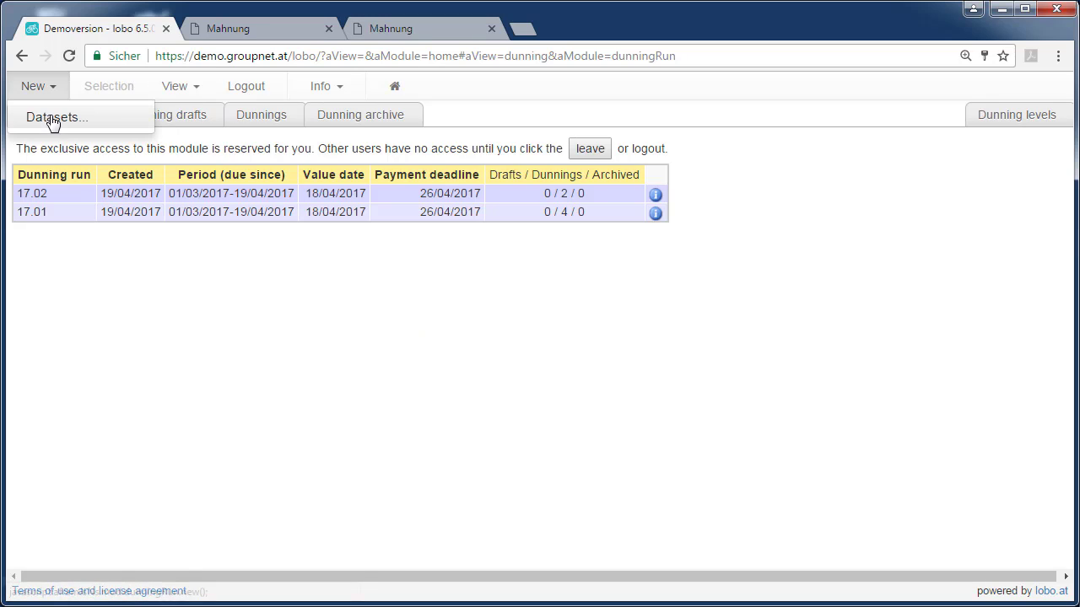
{"action": "left_click", "coordinate": [51, 115]}
{"action": "left_click", "coordinate": [530, 470]}
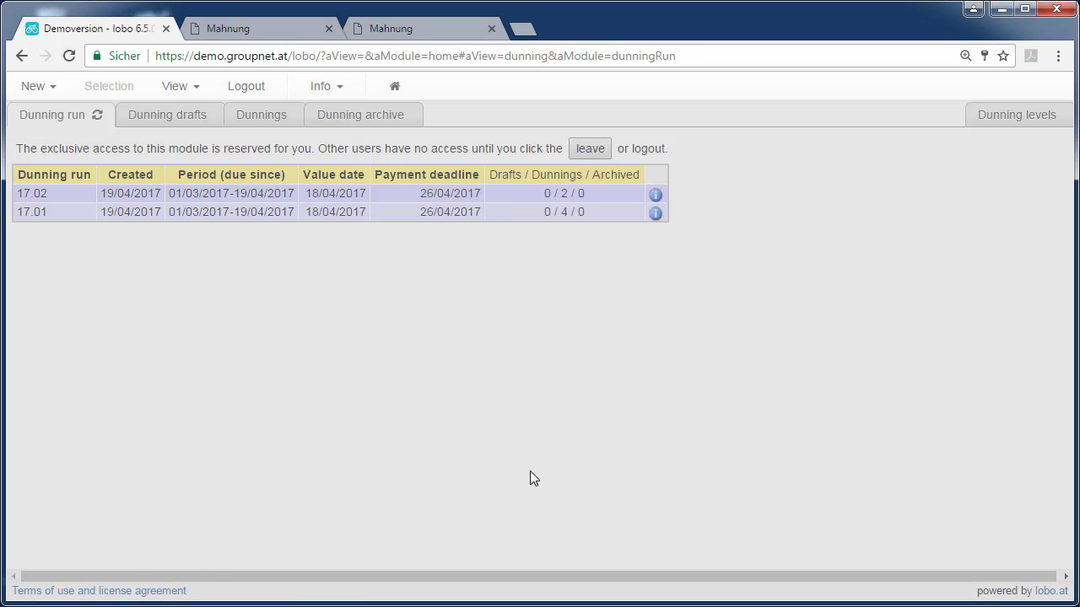
- Select the Zinneke draft of dunning run 17.03 and create its last dunning
{"action": "left_click", "coordinate": [176, 123]}
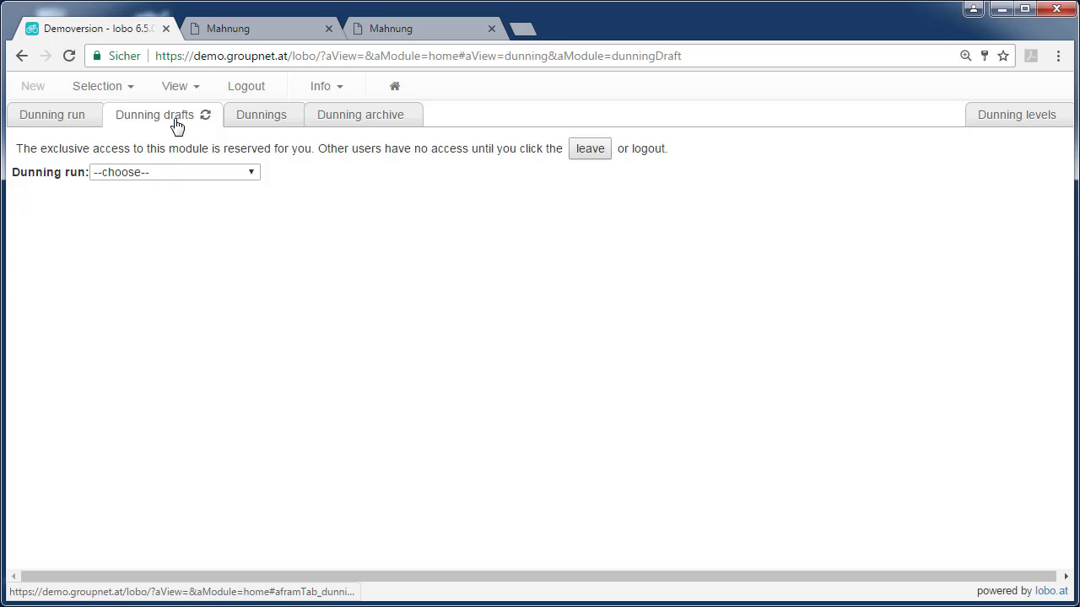
{"action": "left_click", "coordinate": [152, 172]}
{"action": "left_click", "coordinate": [168, 195]}
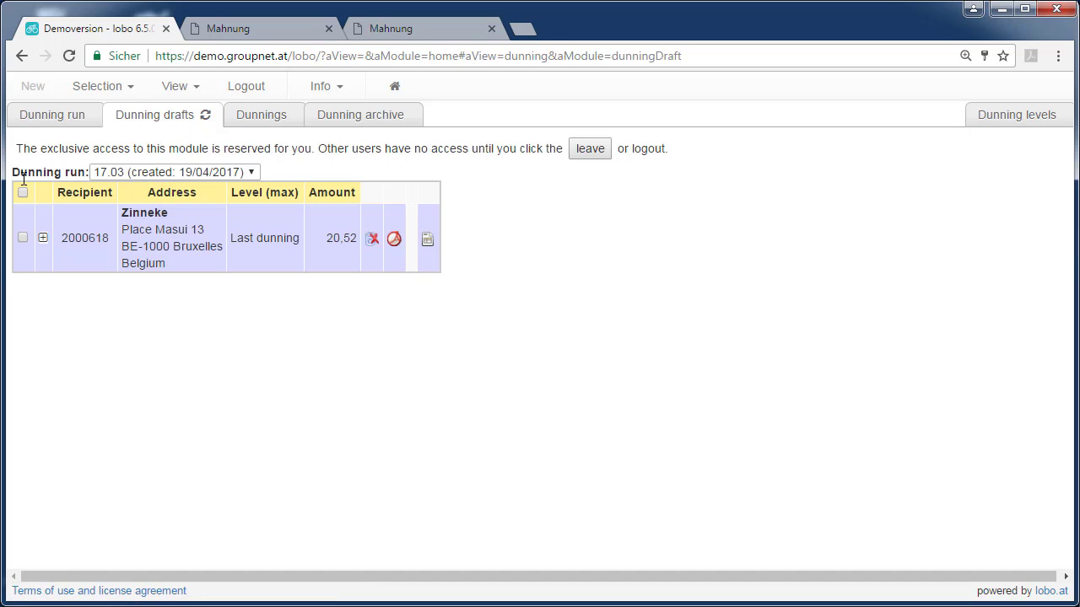
{"action": "left_click", "coordinate": [22, 193]}
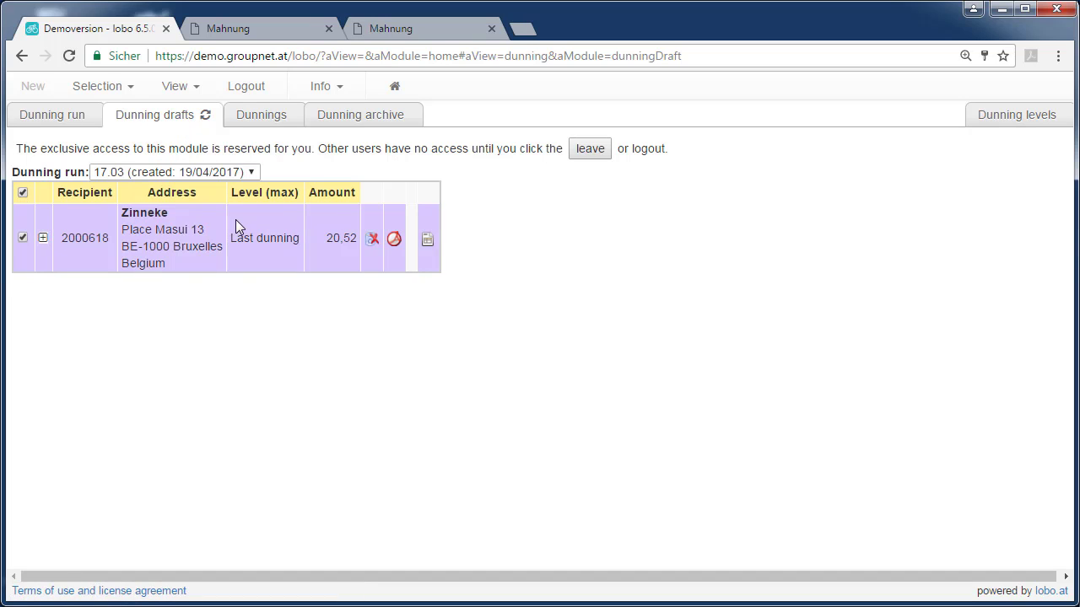
{"action": "left_click", "coordinate": [109, 89]}
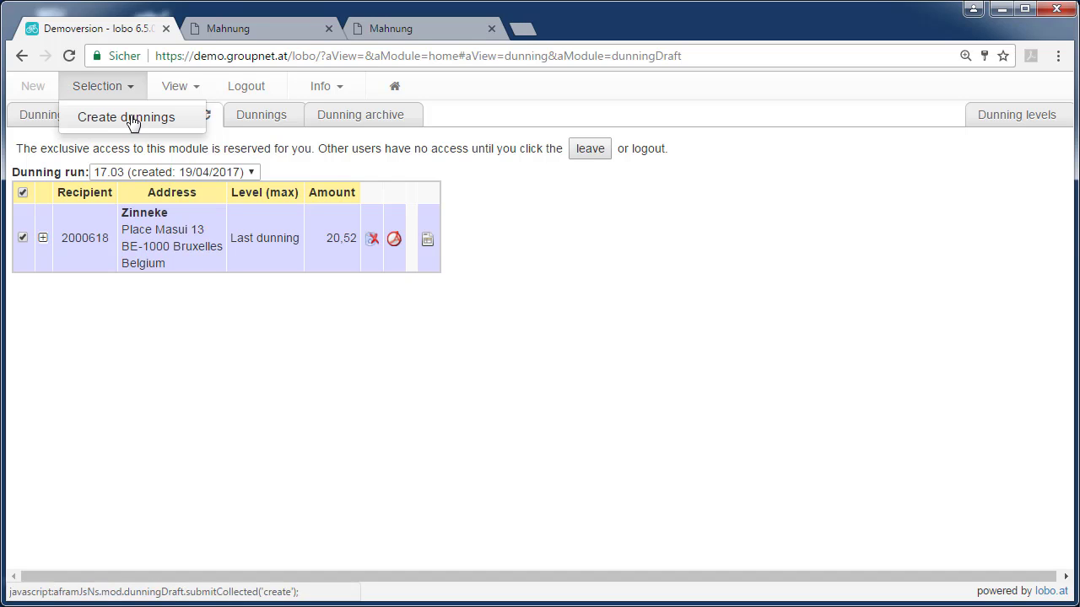
{"action": "left_click", "coordinate": [131, 117]}
- Review the levels and amounts of all created dunnings in the dunnings list
{"action": "left_click", "coordinate": [260, 123]}
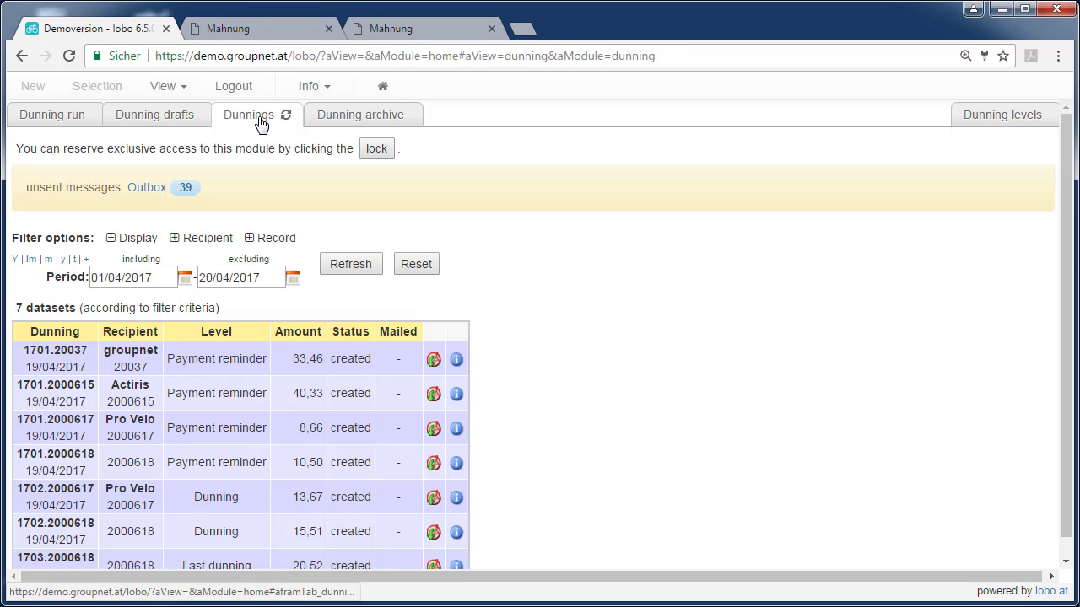
{"action": "scroll", "coordinate": [670, 402], "scroll_direction": "down", "scroll_amount": 1}
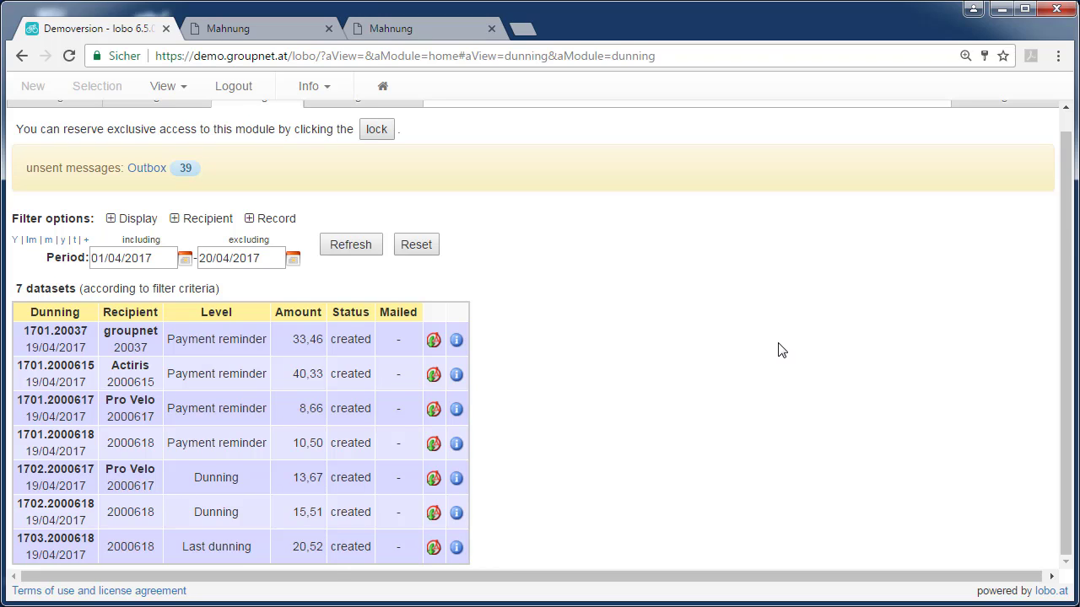
{"action": "scroll", "coordinate": [778, 349], "scroll_direction": "up", "scroll_amount": 1}
{"action": "scroll", "coordinate": [680, 434], "scroll_direction": "down", "scroll_amount": 1}
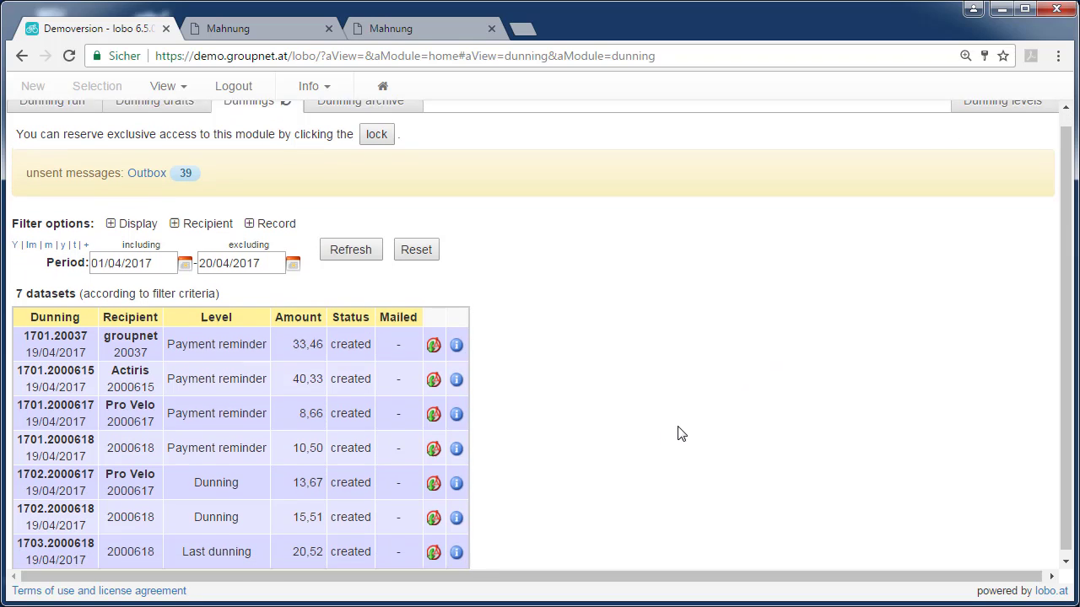
- Open the Zinneke last dunning as a PDF and check its dunning fee and default interest, returning to the dunnings list
{"action": "left_click", "coordinate": [433, 549]}
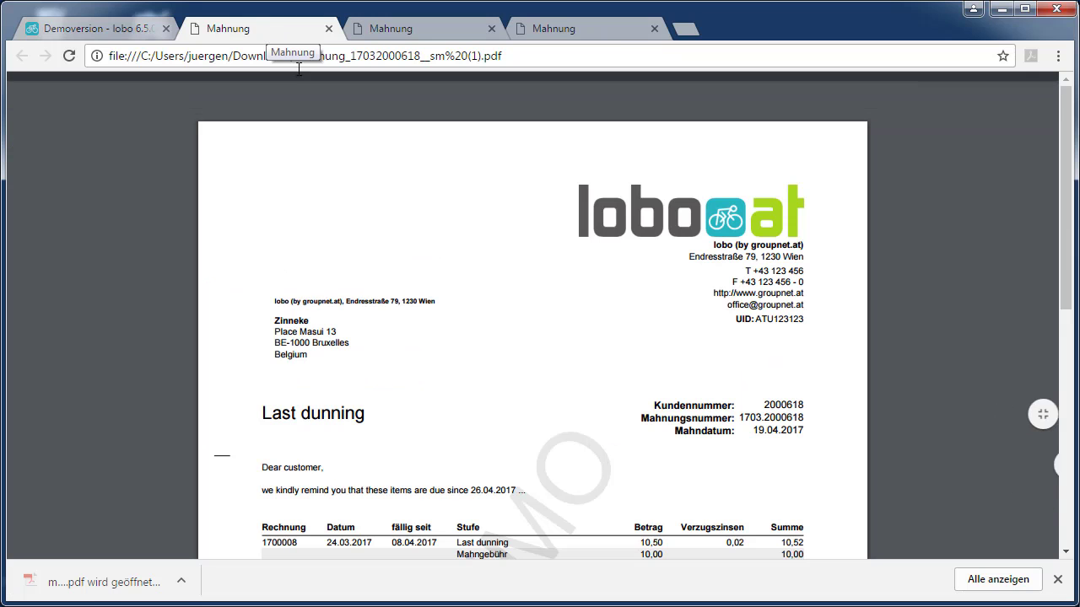
{"action": "scroll", "coordinate": [578, 394], "scroll_direction": "down", "scroll_amount": 1}
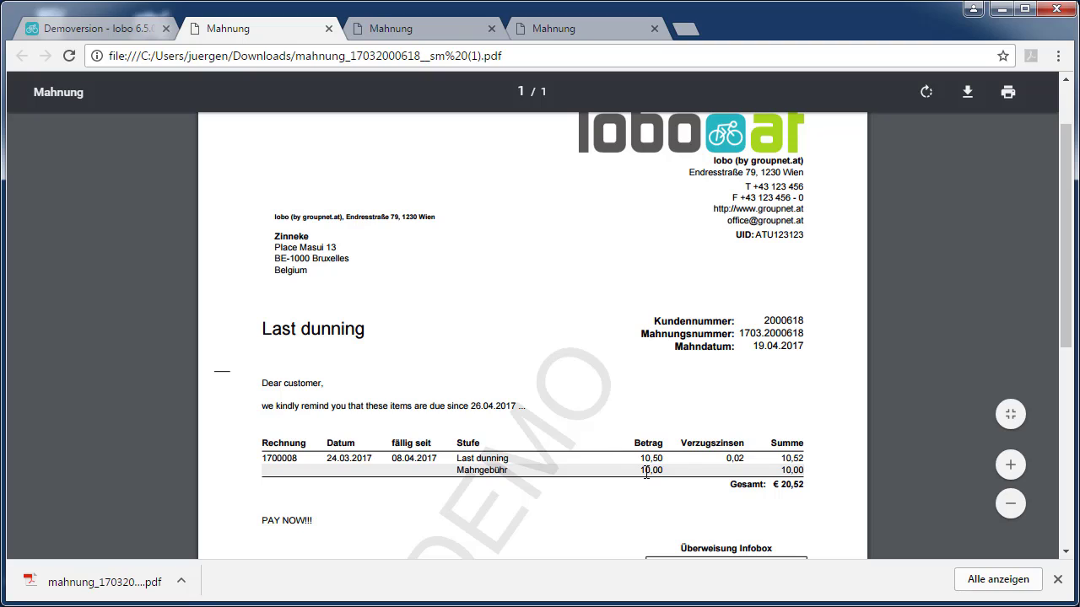
{"action": "left_click_drag", "start_coordinate": [638, 471], "coordinate": [672, 470]}
{"action": "left_click", "coordinate": [734, 458]}
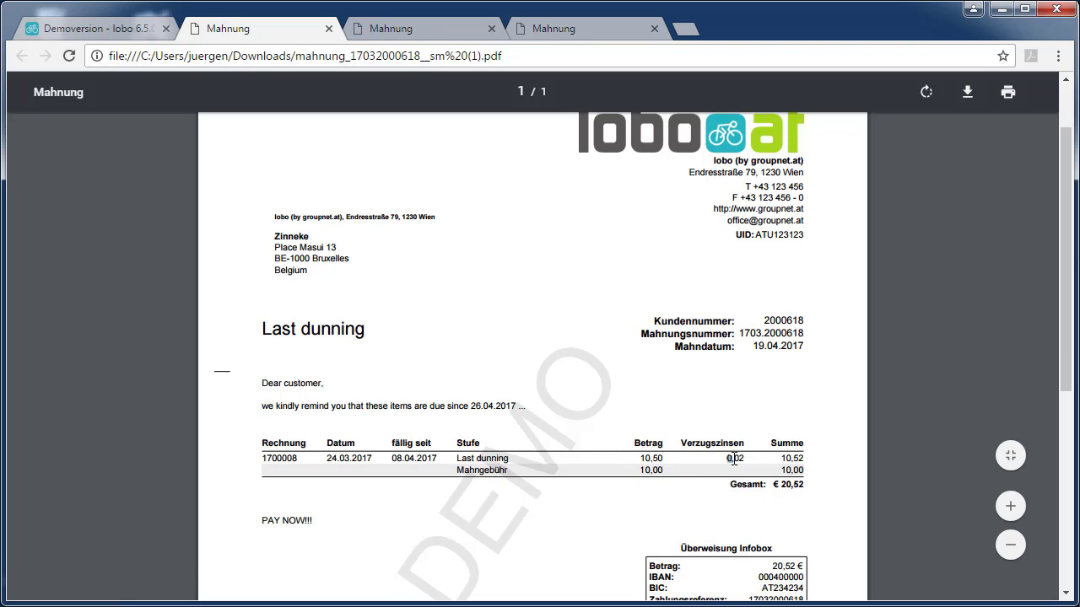
{"action": "left_click", "coordinate": [58, 27]}
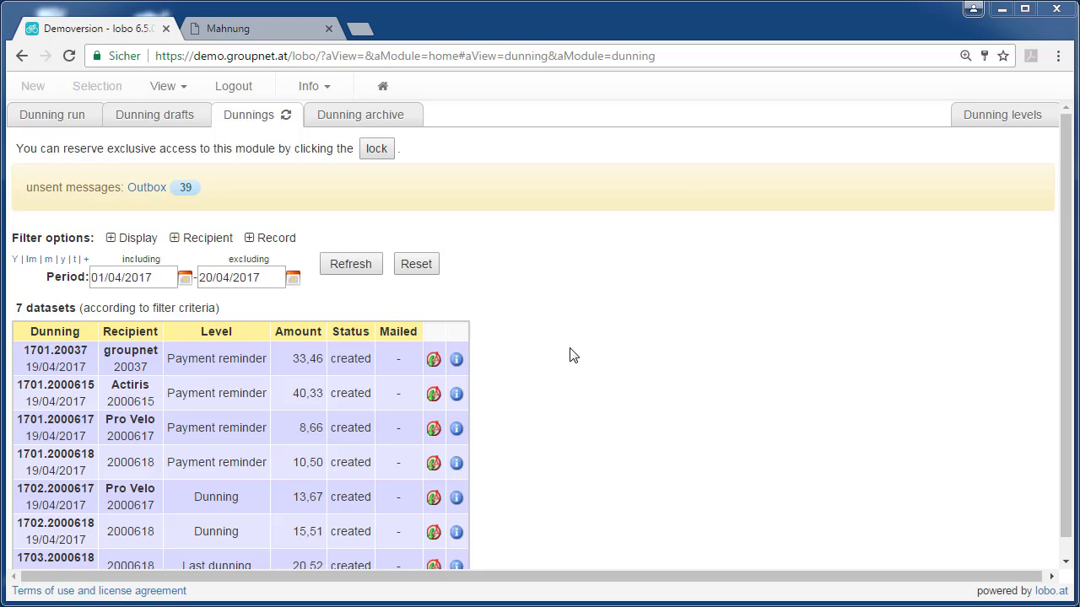
- Create a new dunning archive and confirm the start of archiving
{"action": "left_click", "coordinate": [384, 125]}
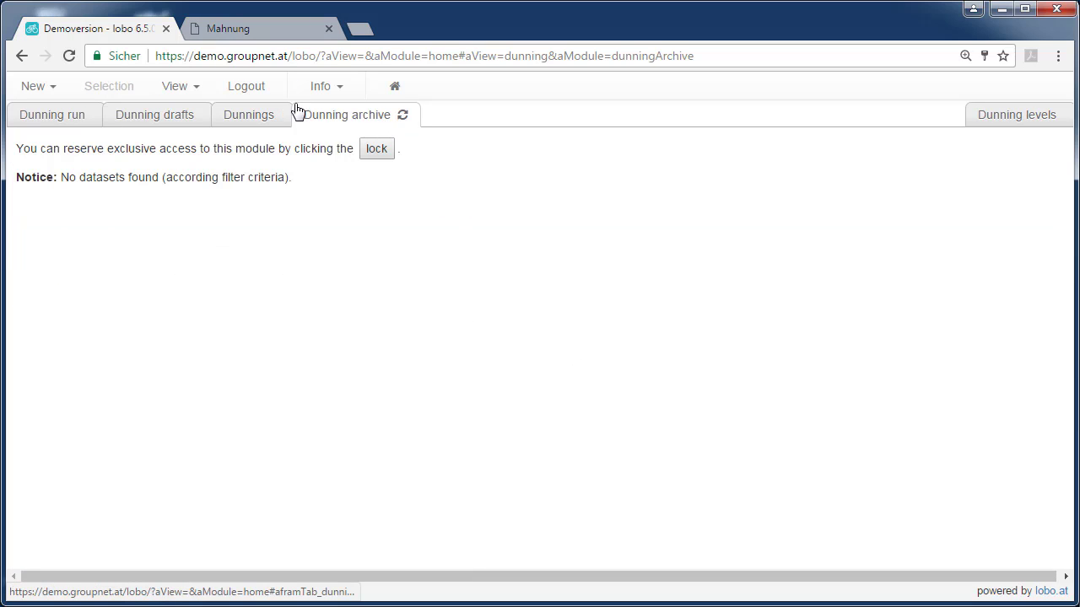
{"action": "left_click", "coordinate": [56, 94]}
{"action": "left_click", "coordinate": [76, 123]}
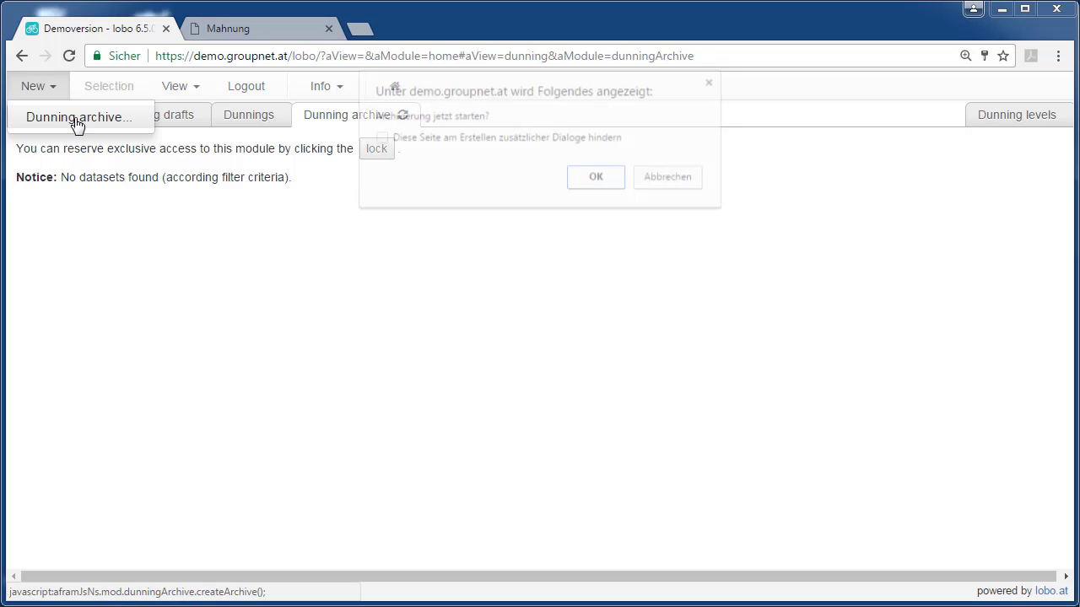
{"action": "left_click", "coordinate": [572, 178]}
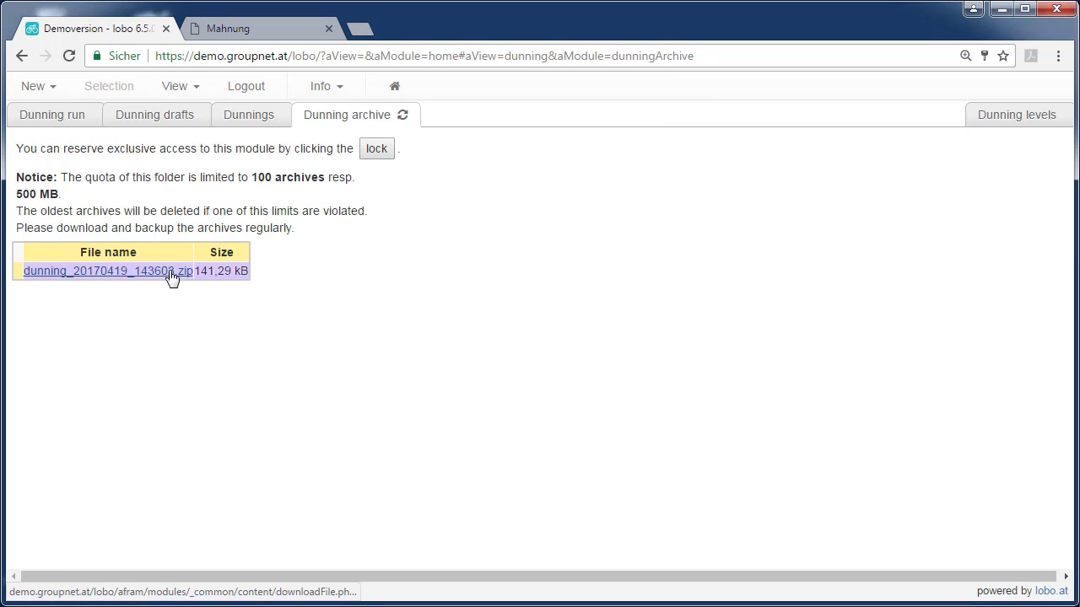
- Download the archive dunning_20170419_143603.zip and open the folder inside it to inspect the contents
{"action": "left_click", "coordinate": [172, 275]}
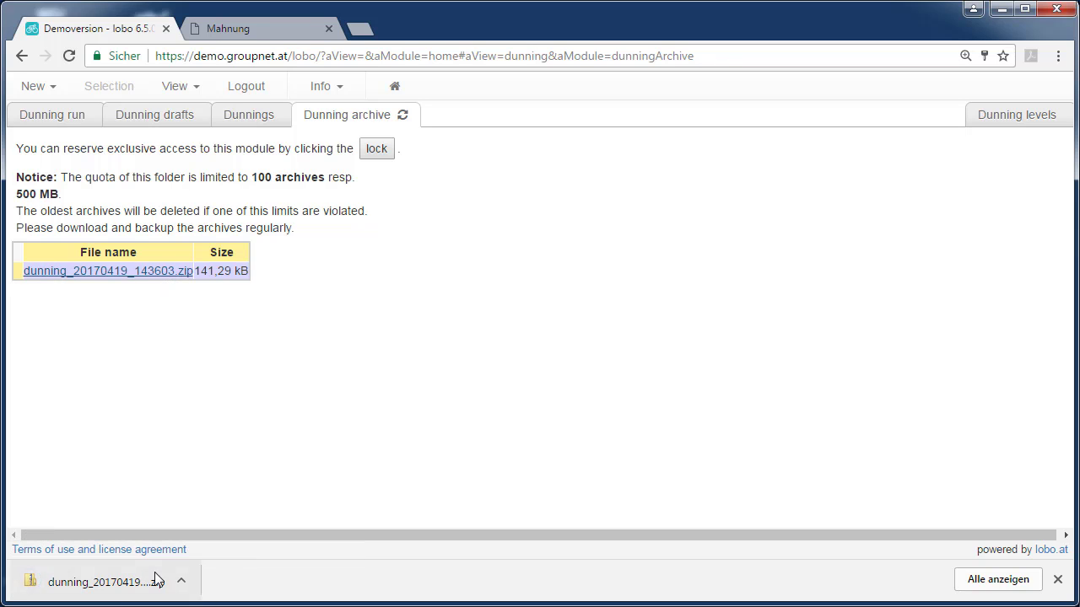
{"action": "left_click", "coordinate": [156, 580]}
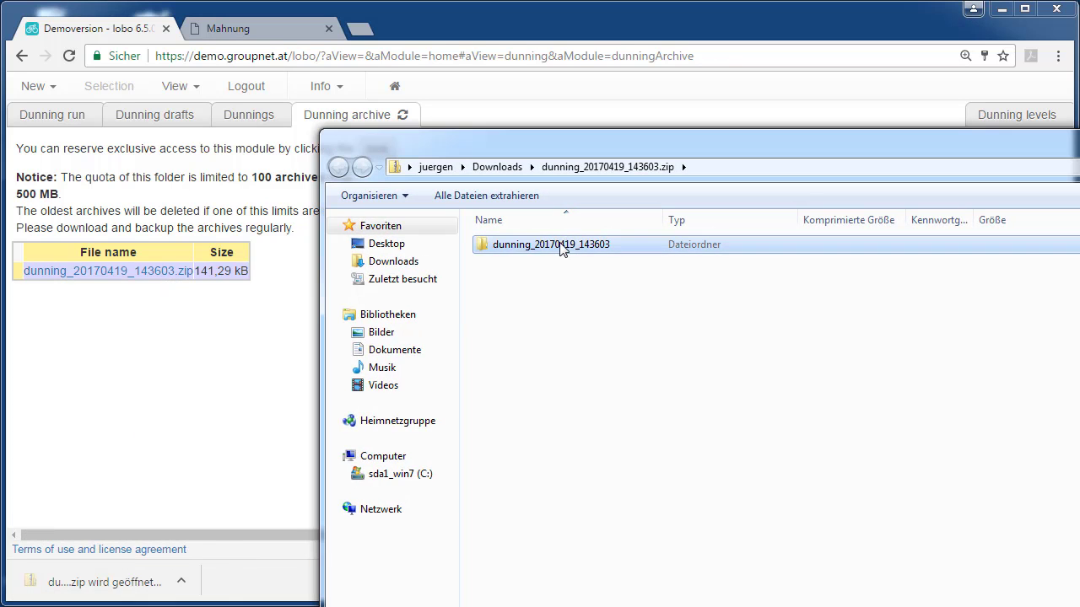
{"action": "double_click", "coordinate": [561, 248]}
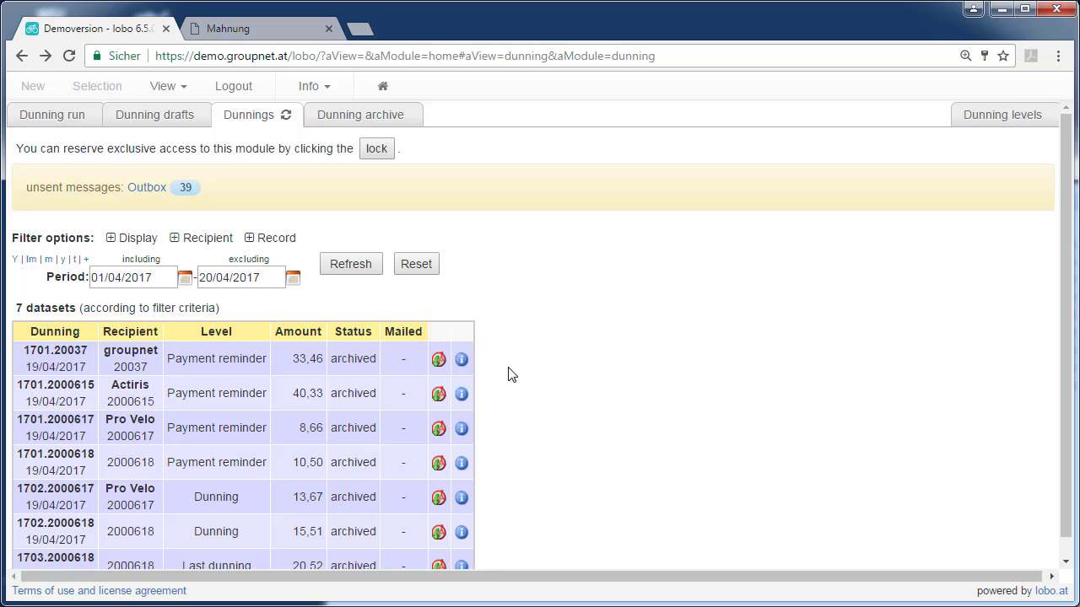
- Enable dunning via e-mail in the accounting settings of the groupnet customer and save the record
{"action": "left_click", "coordinate": [184, 89]}
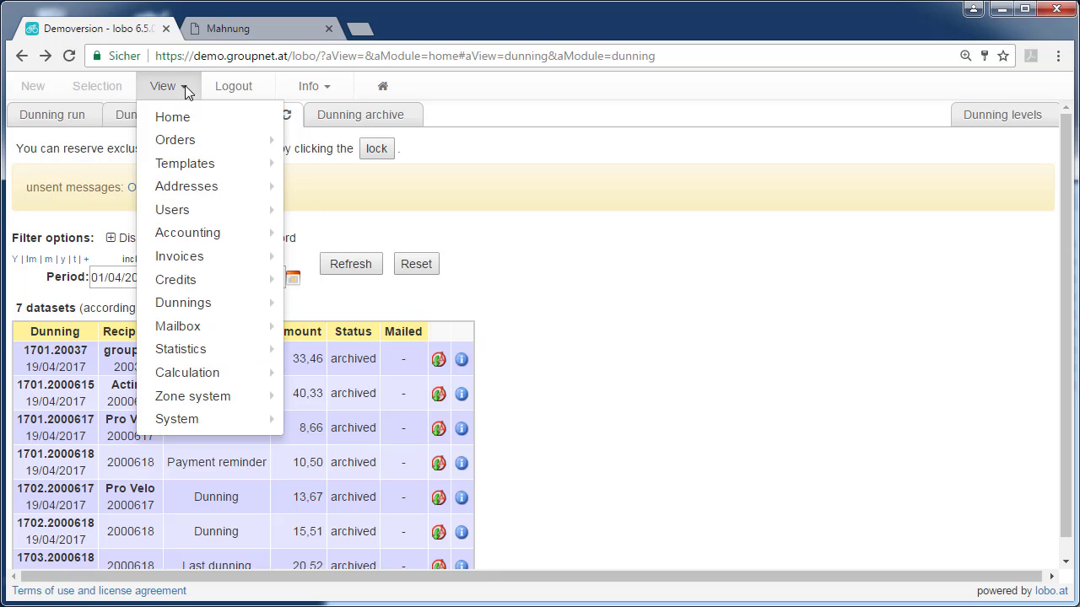
{"action": "mouse_move", "coordinate": [201, 211]}
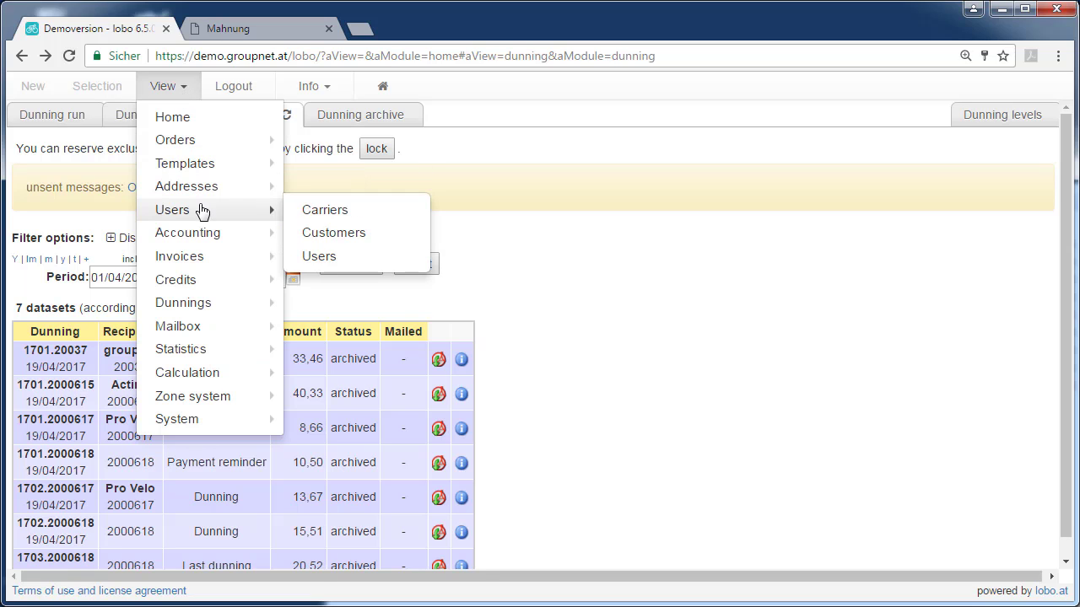
{"action": "left_click", "coordinate": [345, 236]}
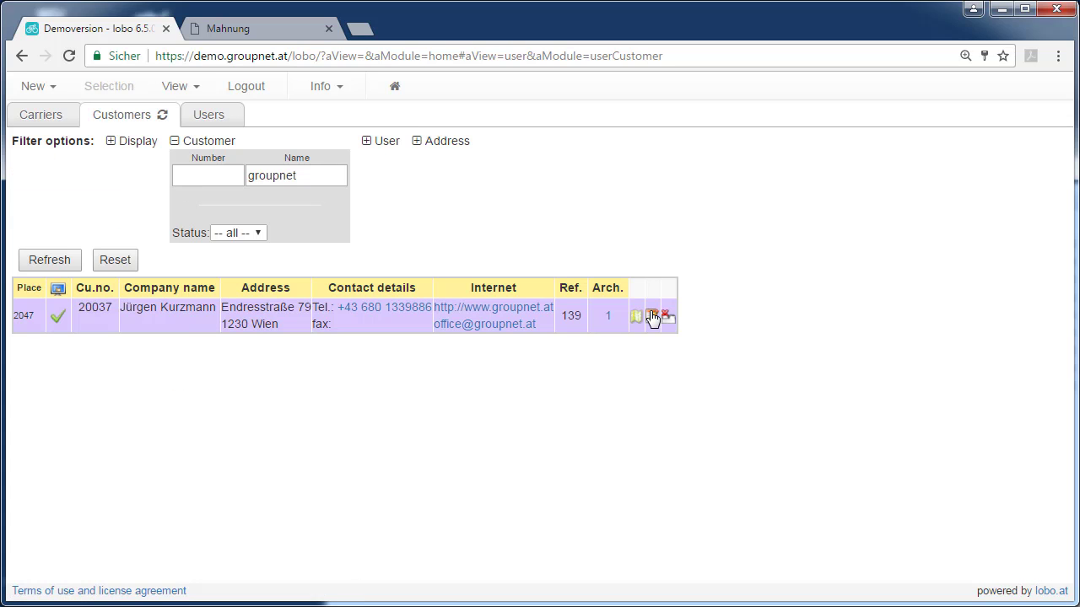
{"action": "left_click", "coordinate": [653, 318]}
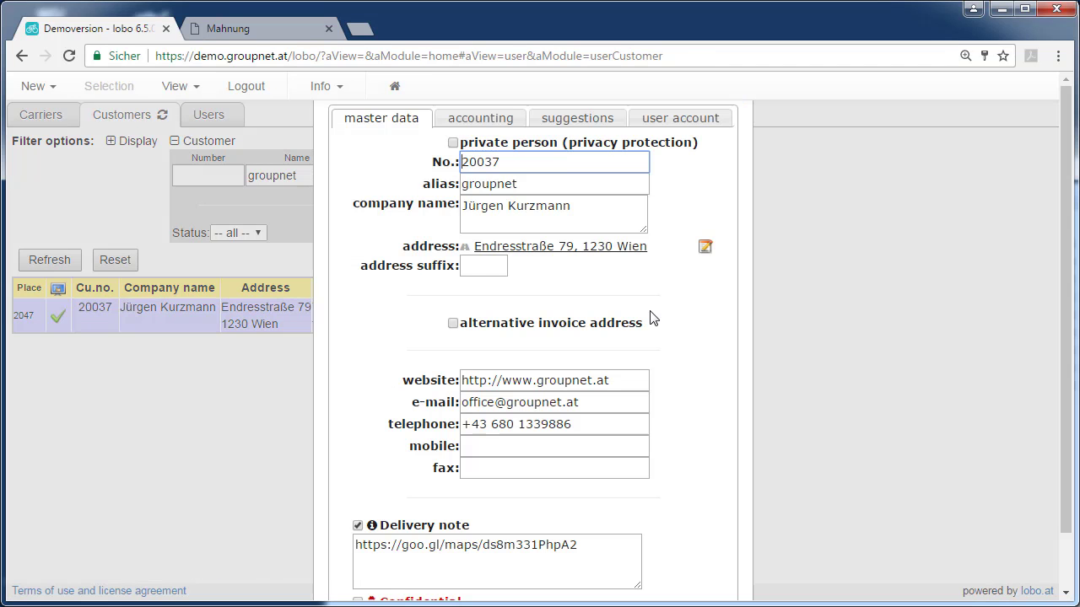
{"action": "left_click", "coordinate": [492, 122]}
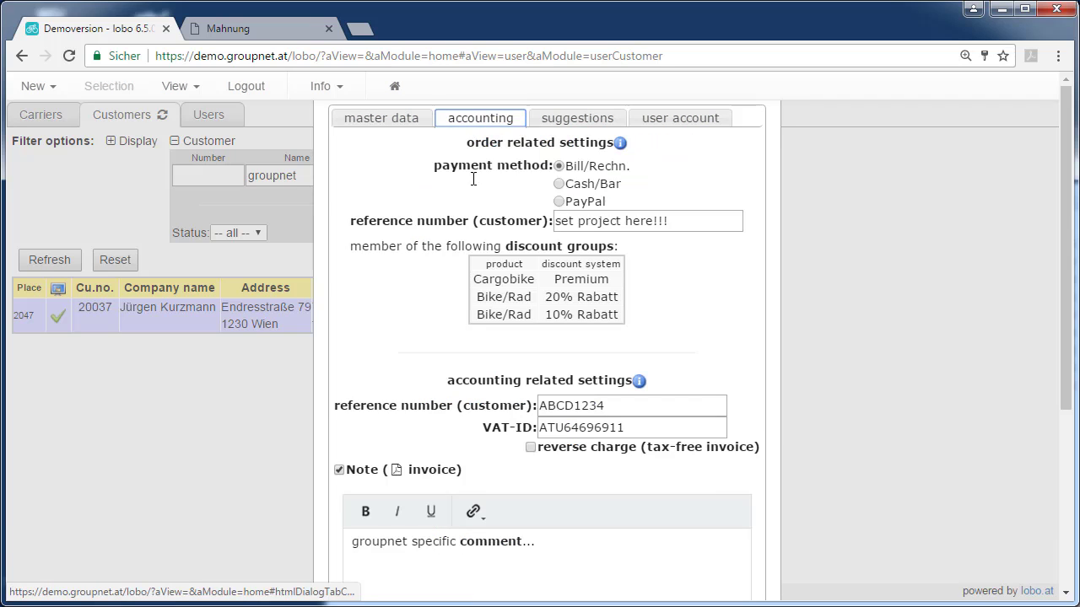
{"action": "scroll", "coordinate": [465, 371], "scroll_direction": "down", "scroll_amount": 3}
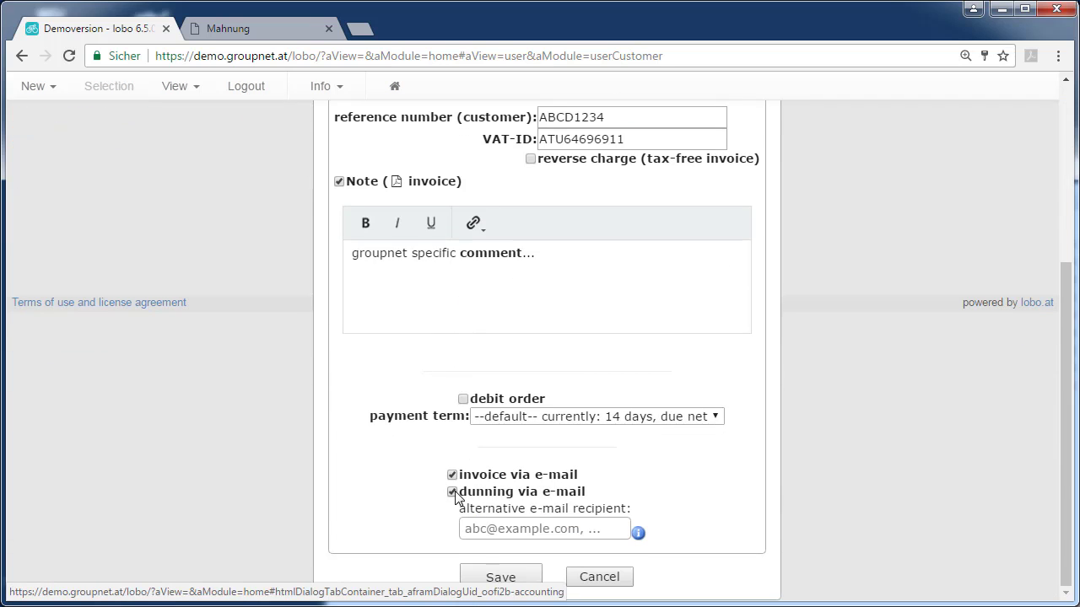
{"action": "left_click", "coordinate": [520, 586]}
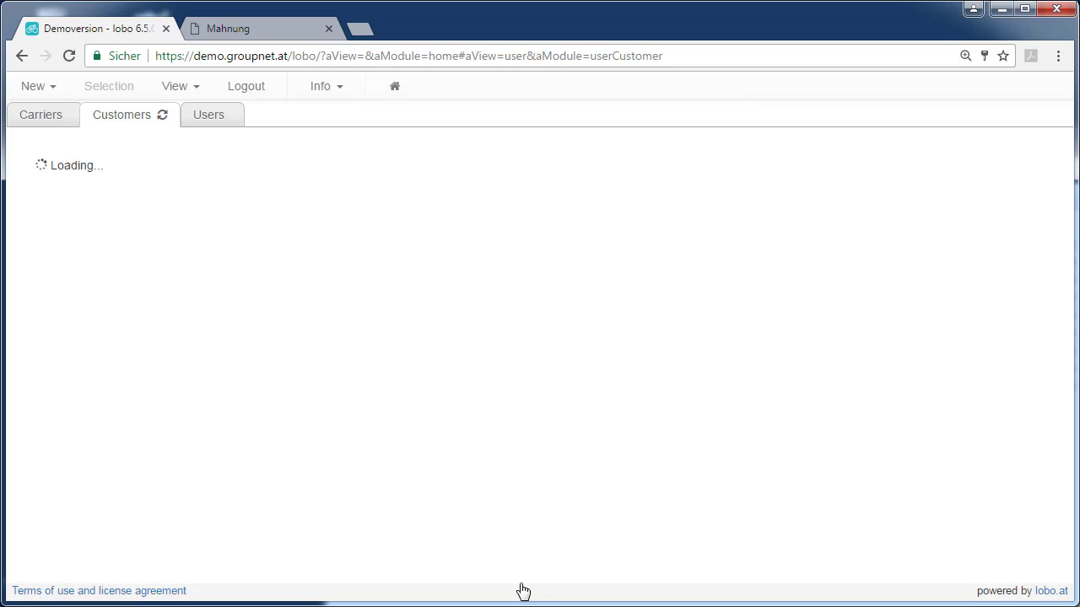
- Return to the dunnings list and create the e-mail for the groupnet payment reminder
{"action": "left_click", "coordinate": [194, 90]}
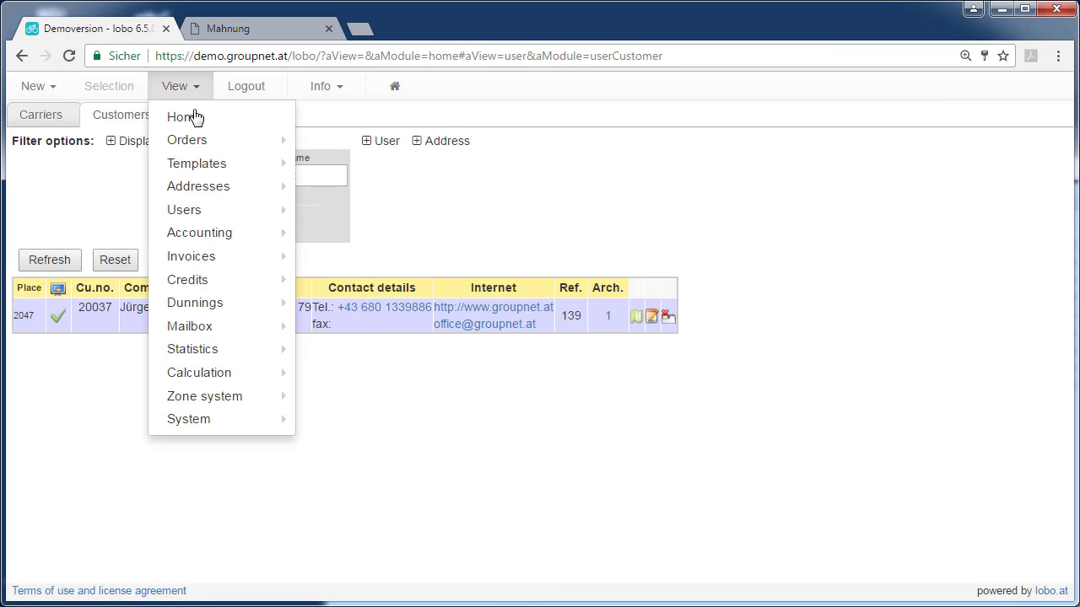
{"action": "mouse_move", "coordinate": [223, 304]}
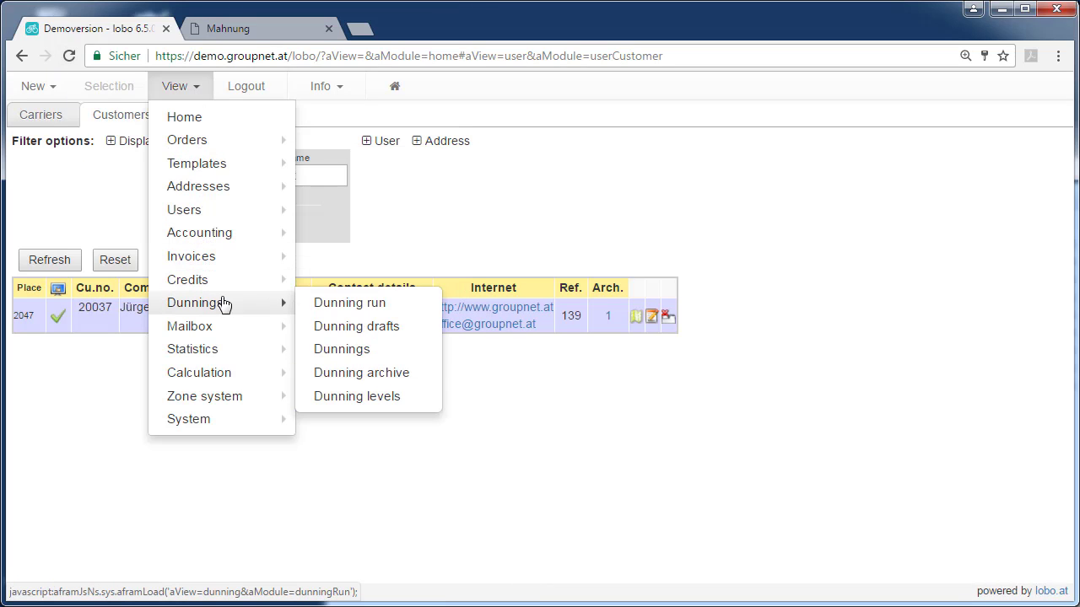
{"action": "left_click", "coordinate": [364, 351]}
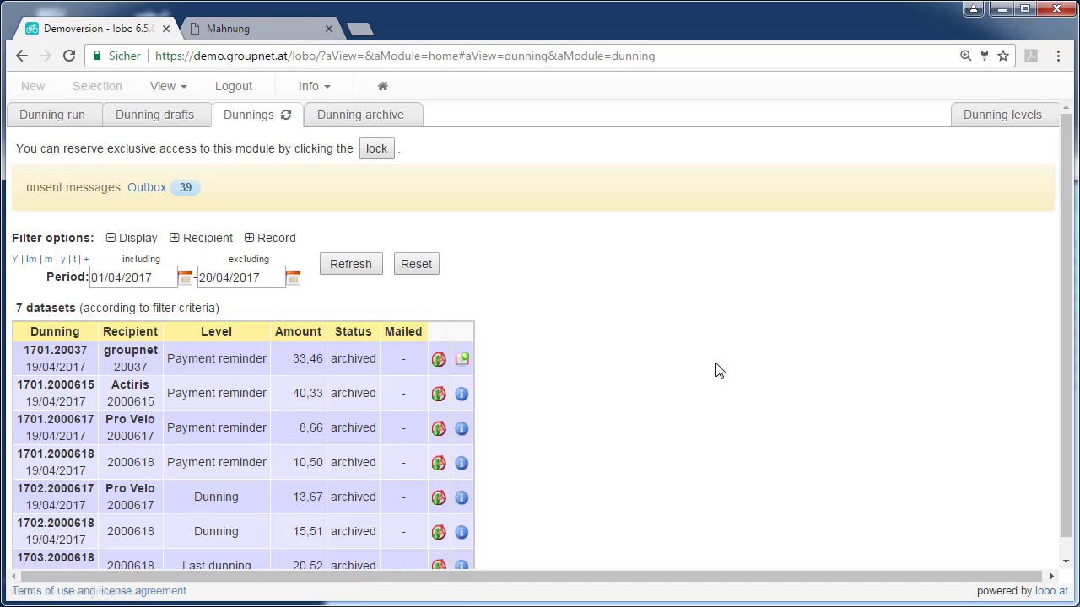
{"action": "left_click", "coordinate": [465, 365]}
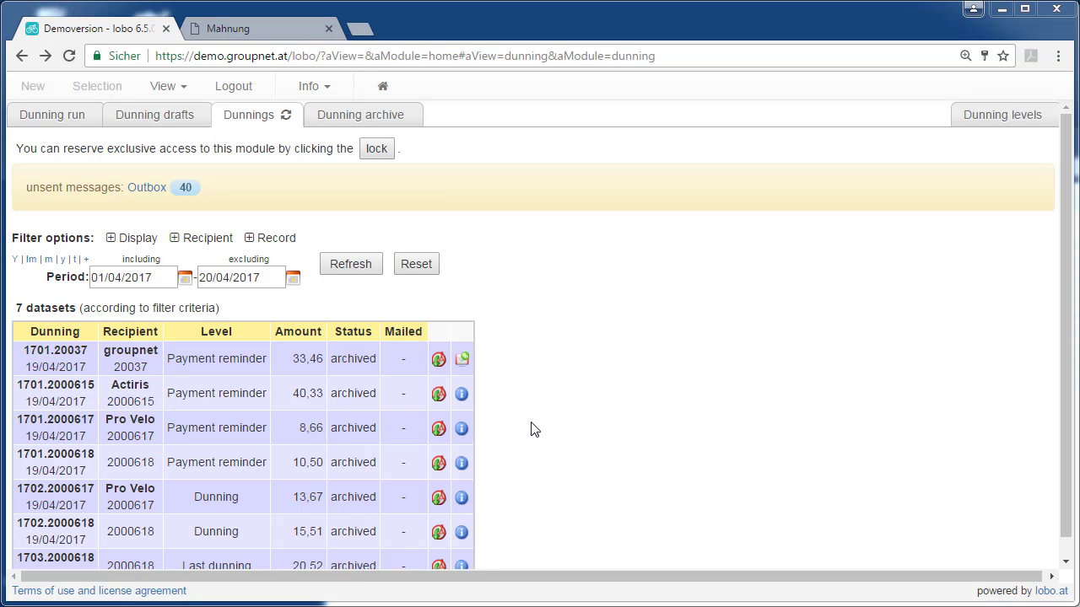
- Examine the text of the dunning e-mail template in the system's mail settings
{"action": "left_click", "coordinate": [185, 88]}
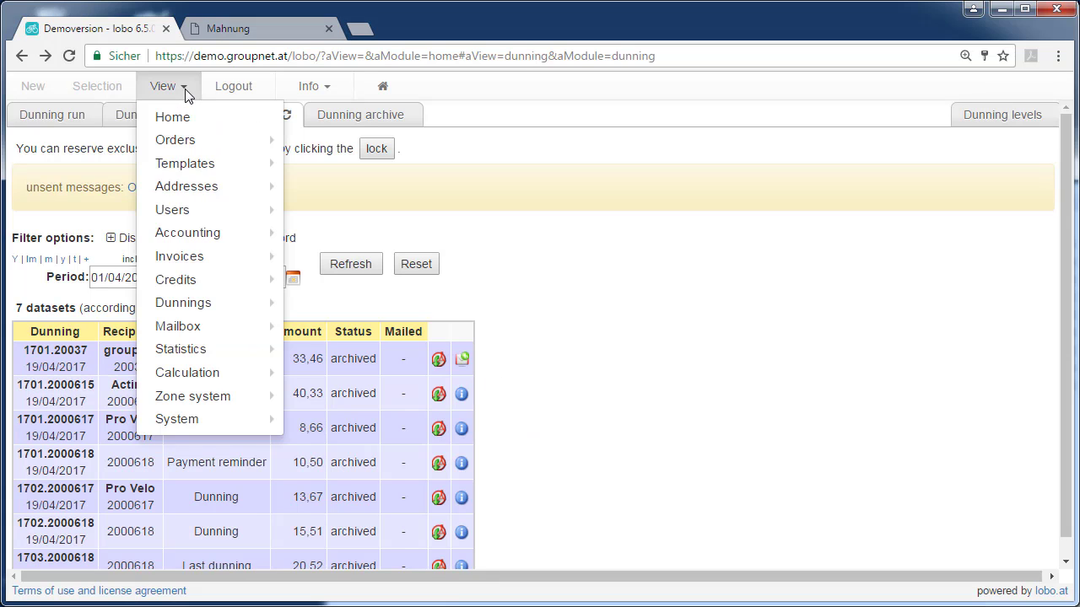
{"action": "mouse_move", "coordinate": [203, 424]}
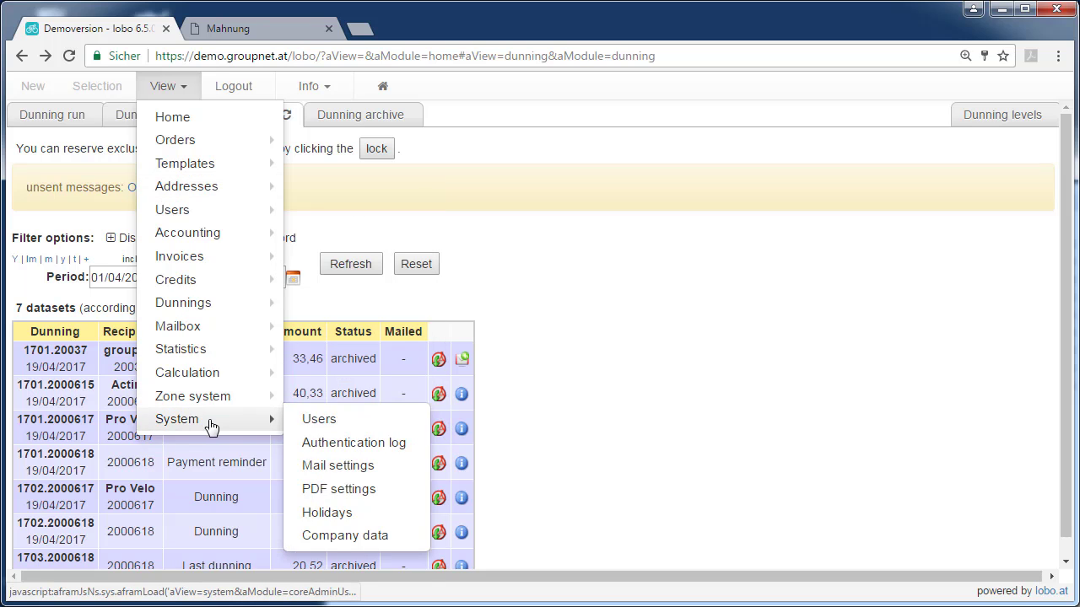
{"action": "left_click", "coordinate": [365, 469]}
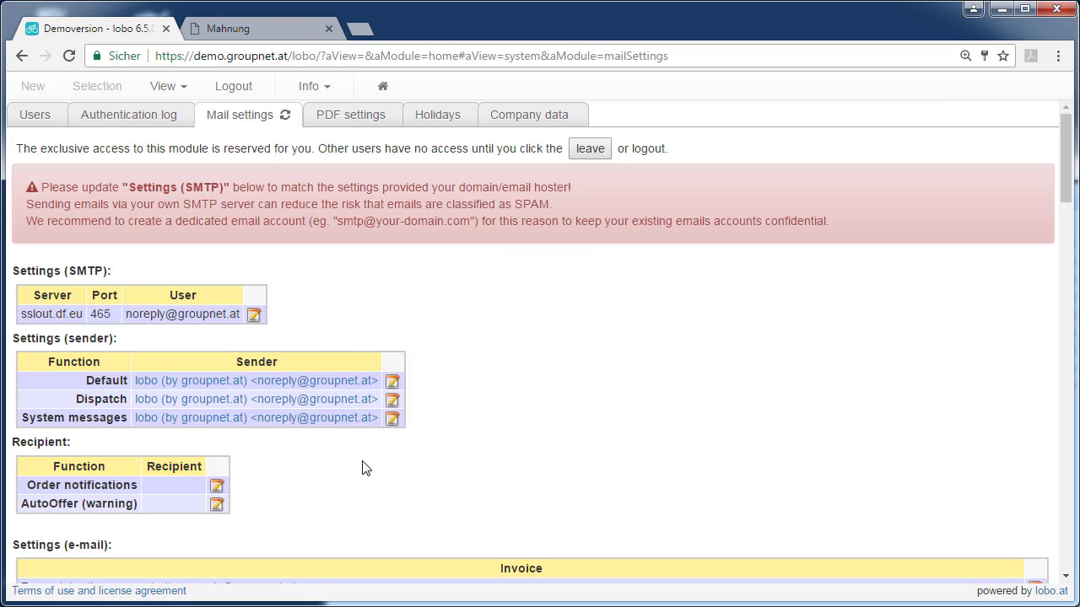
{"action": "scroll", "coordinate": [365, 469], "scroll_direction": "down", "scroll_amount": 20}
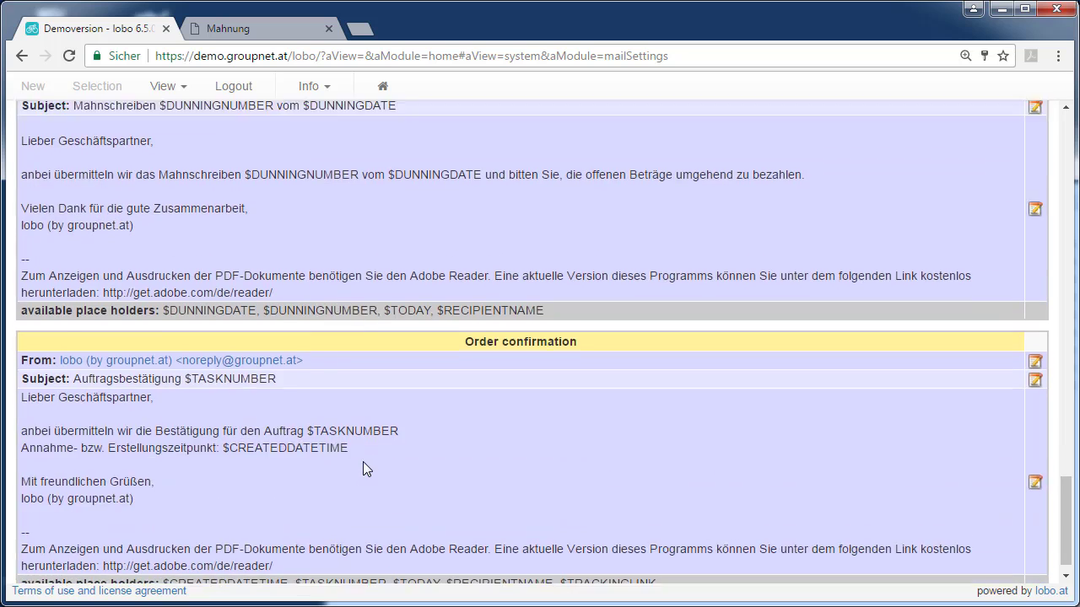
{"action": "scroll", "coordinate": [362, 464], "scroll_direction": "up", "scroll_amount": 1}
{"action": "left_click_drag", "start_coordinate": [33, 193], "coordinate": [387, 364]}
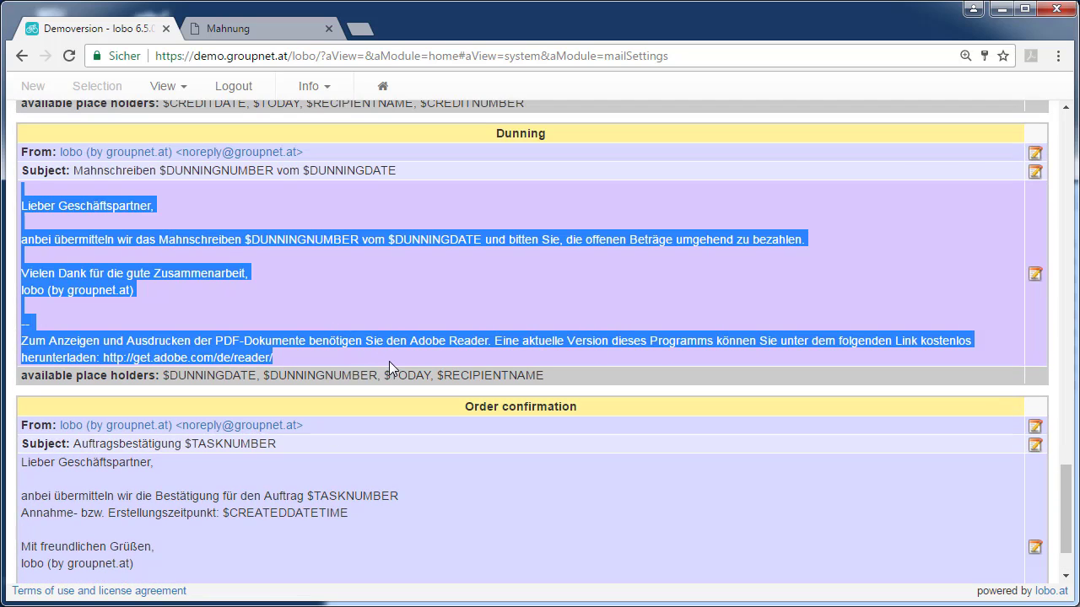
{"action": "scroll", "coordinate": [389, 360], "scroll_direction": "up", "scroll_amount": 15}
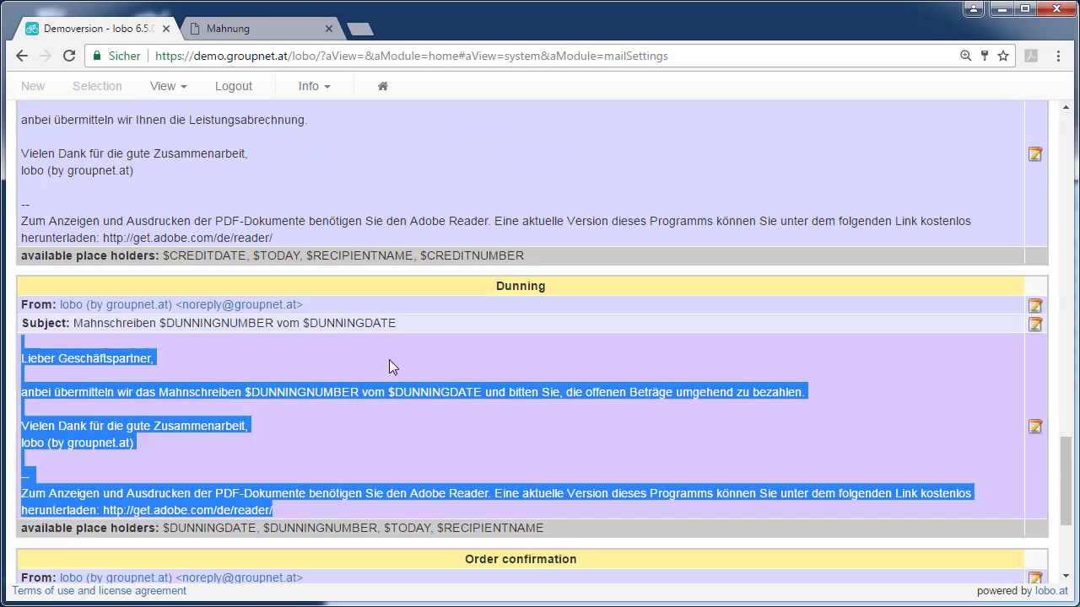
- Send the groupnet dunning e-mail dated 19/04/2017 from the outbox and return to the dunning run overview
{"action": "left_click", "coordinate": [168, 87]}
{"action": "mouse_move", "coordinate": [228, 304]}
{"action": "left_click", "coordinate": [362, 350]}
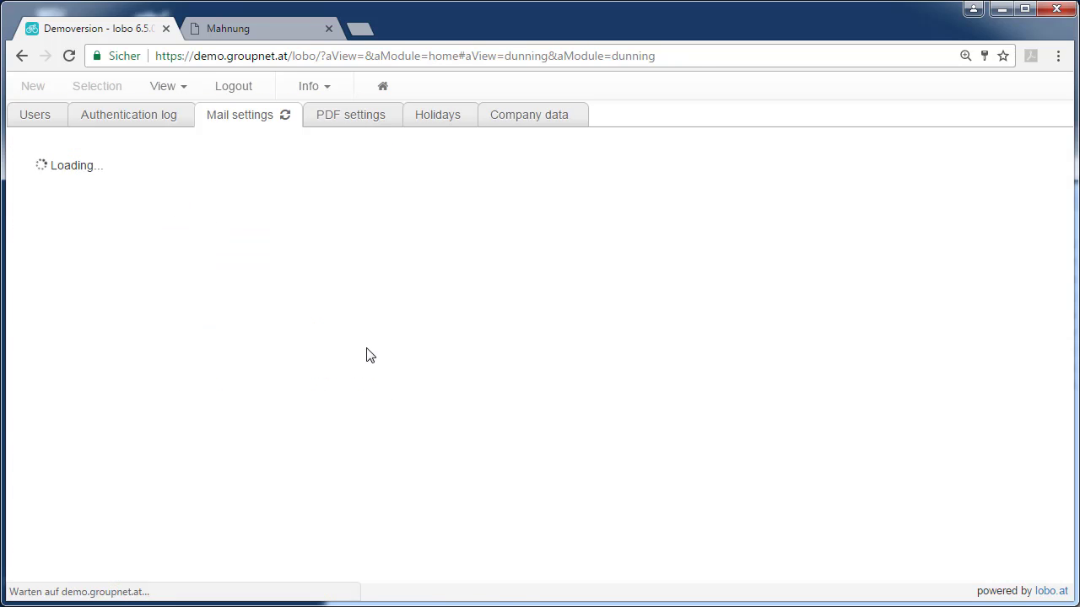
{"action": "left_click", "coordinate": [147, 187]}
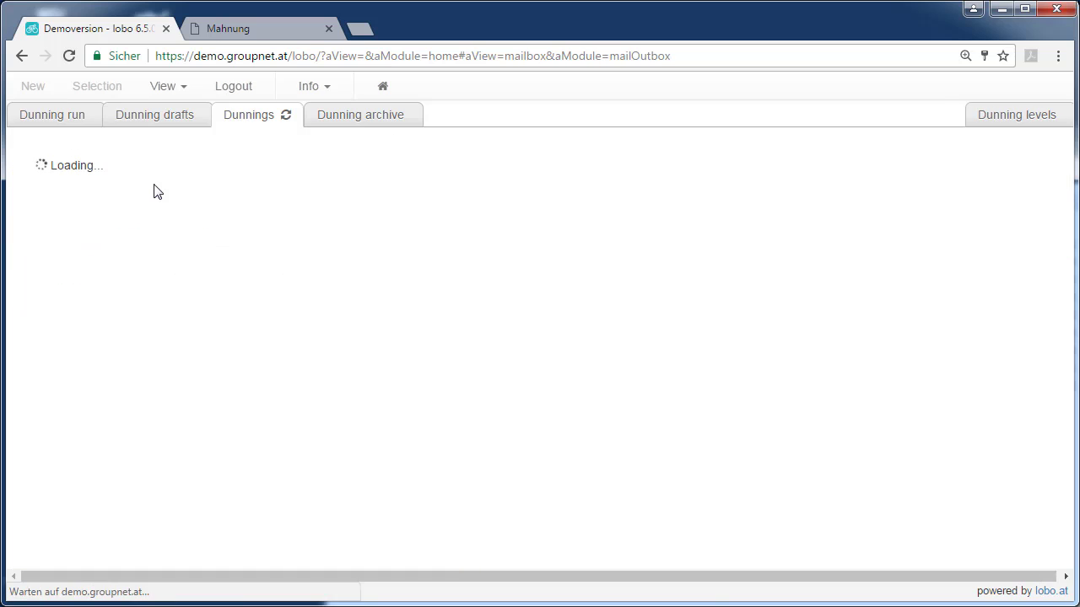
{"action": "scroll", "coordinate": [486, 196], "scroll_direction": "down", "scroll_amount": 6}
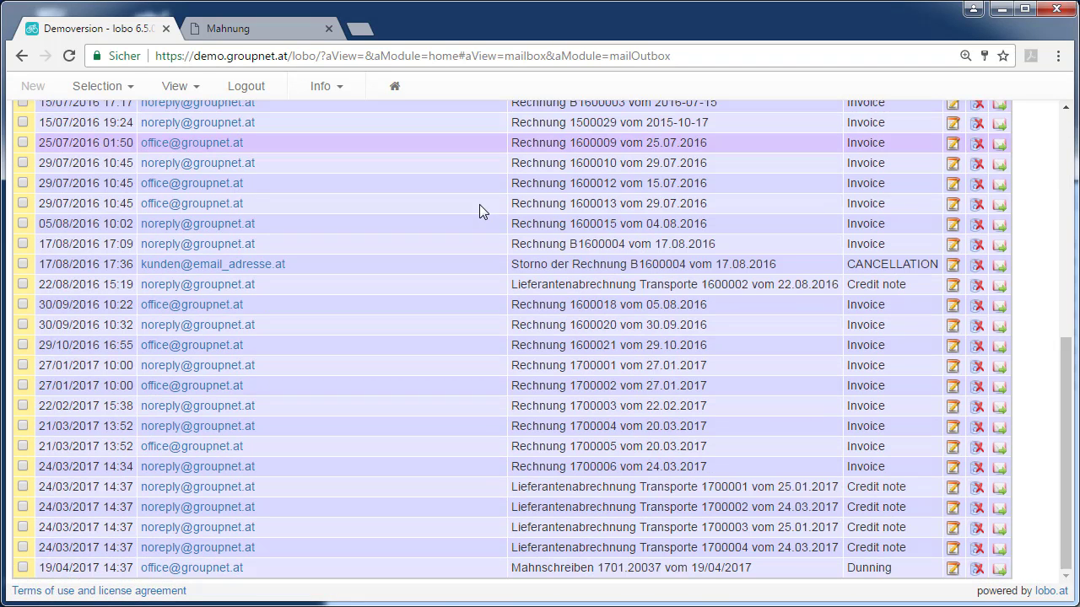
{"action": "left_click", "coordinate": [1001, 573]}
{"action": "left_click", "coordinate": [175, 86]}
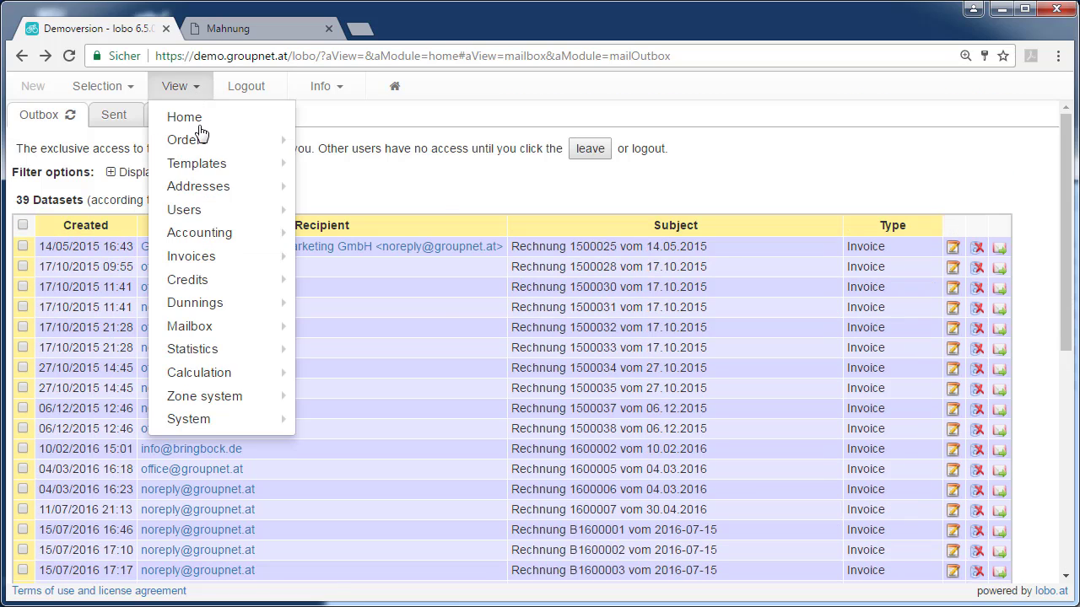
{"action": "left_click", "coordinate": [207, 306]}
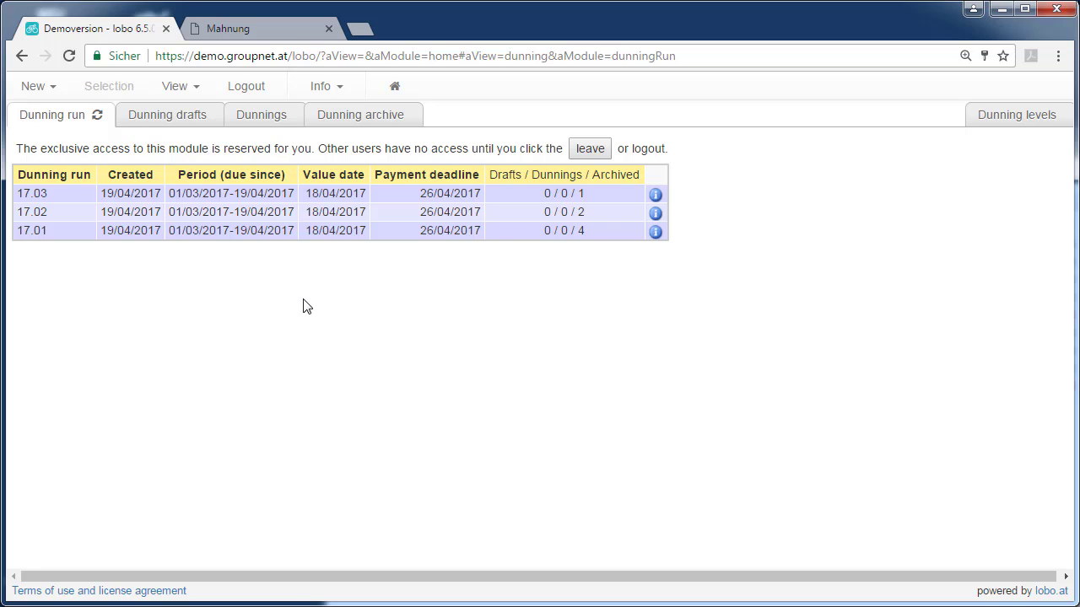